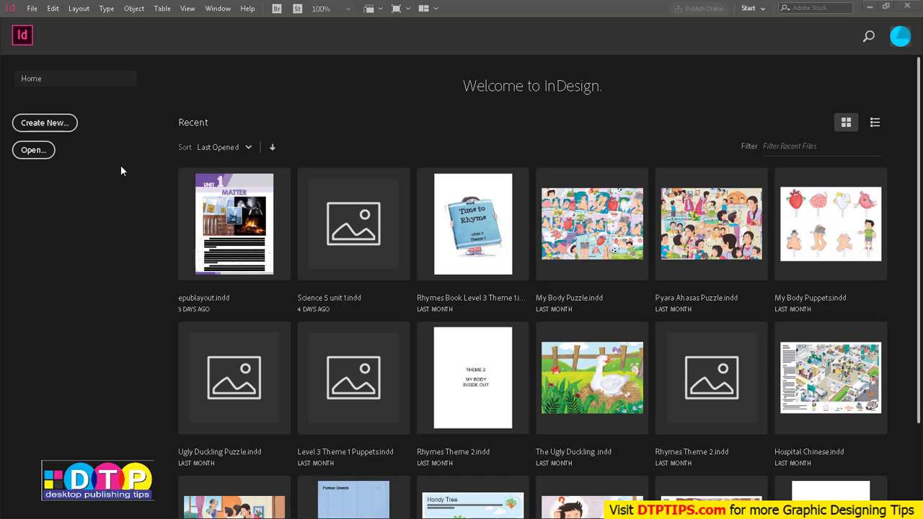
# - Start a new print document from the Letter preset and set its page count to 4
pyautogui.click(44, 124)
pyautogui.hotkey('ctrl', 'n')
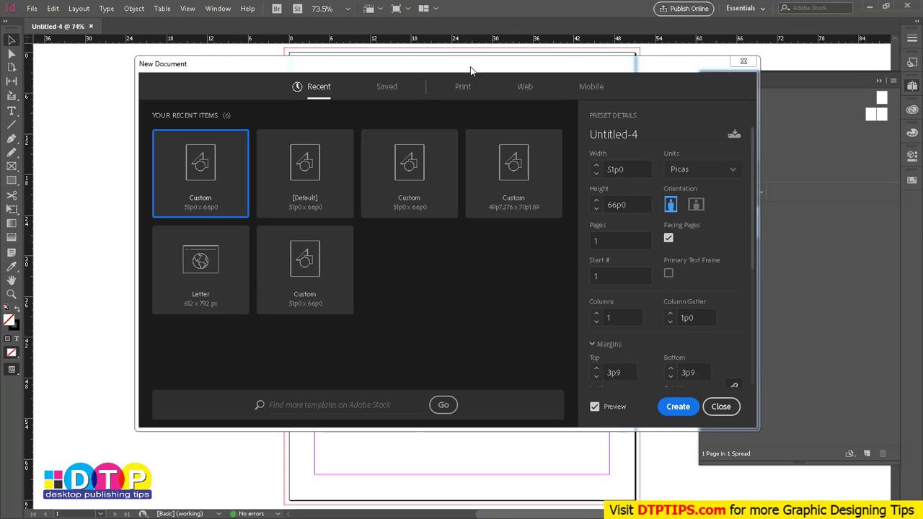
pyautogui.moveTo(470, 71); pyautogui.dragTo(408, 101)
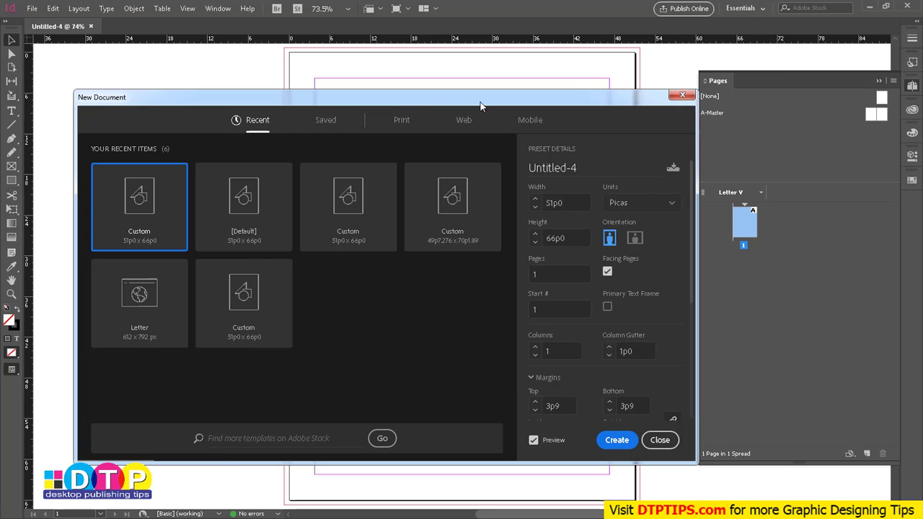
pyautogui.click(402, 121)
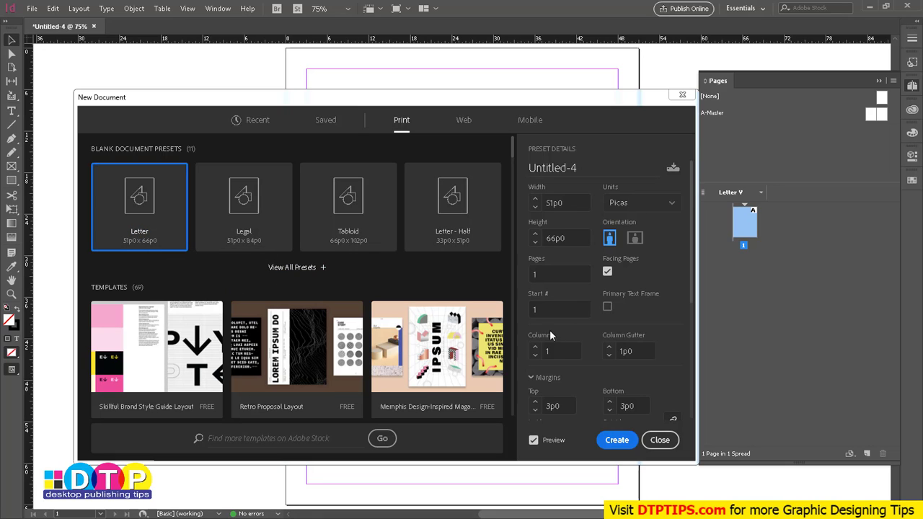
pyautogui.doubleClick(547, 274)
pyautogui.write('4')
# - Set all the document's margins to 45 pt and its bleed on every side to 3 mm
pyautogui.scroll(-5, 671, 360)
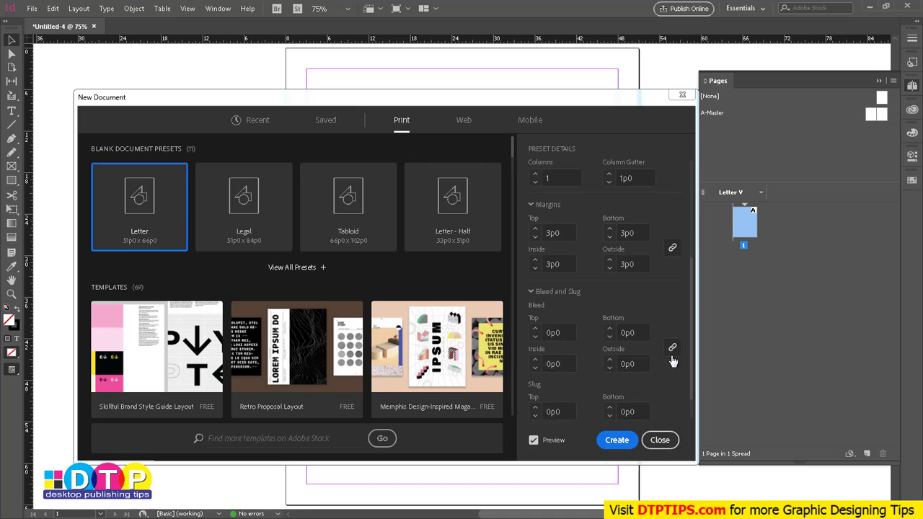
pyautogui.doubleClick(566, 233)
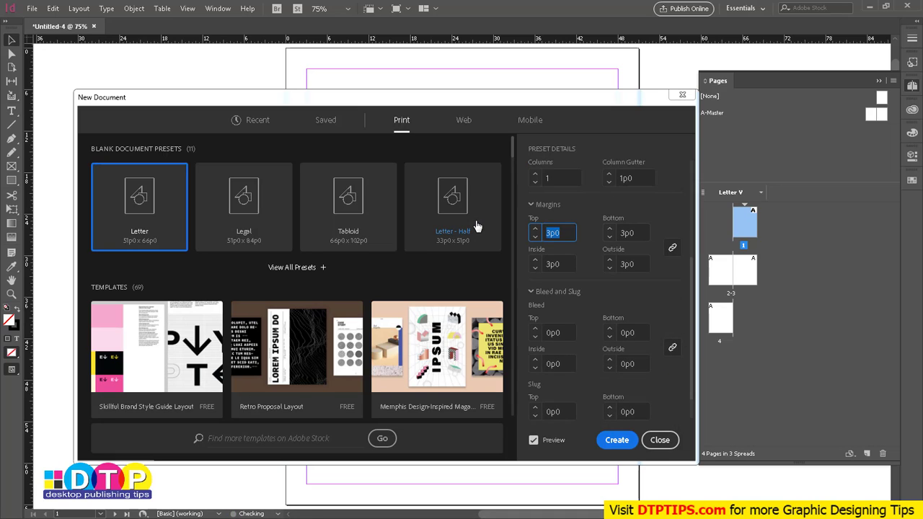
pyautogui.write('45')
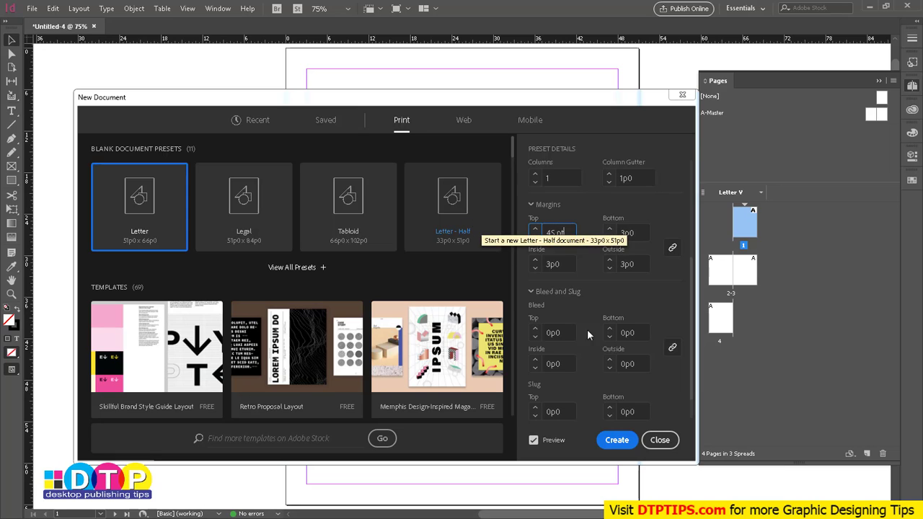
pyautogui.write(' pt')
pyautogui.press('Tab')
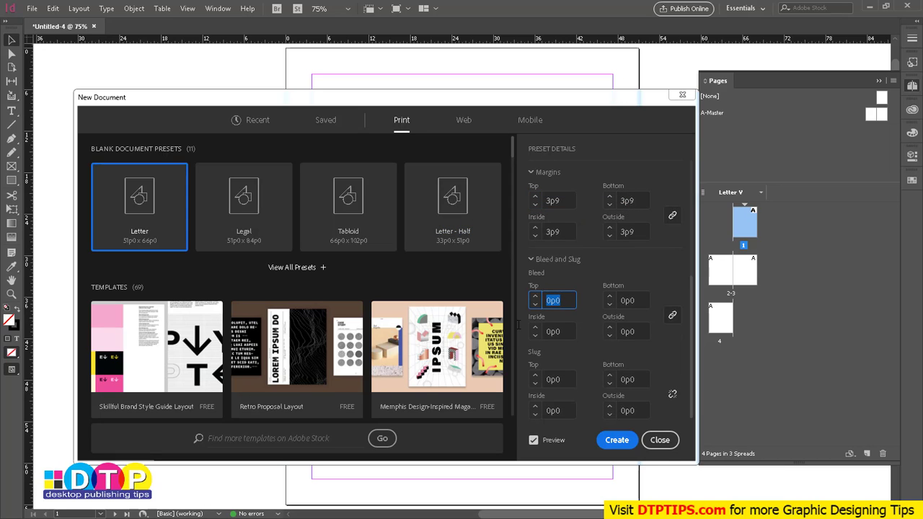
pyautogui.write('3 mm')
pyautogui.press('Tab')
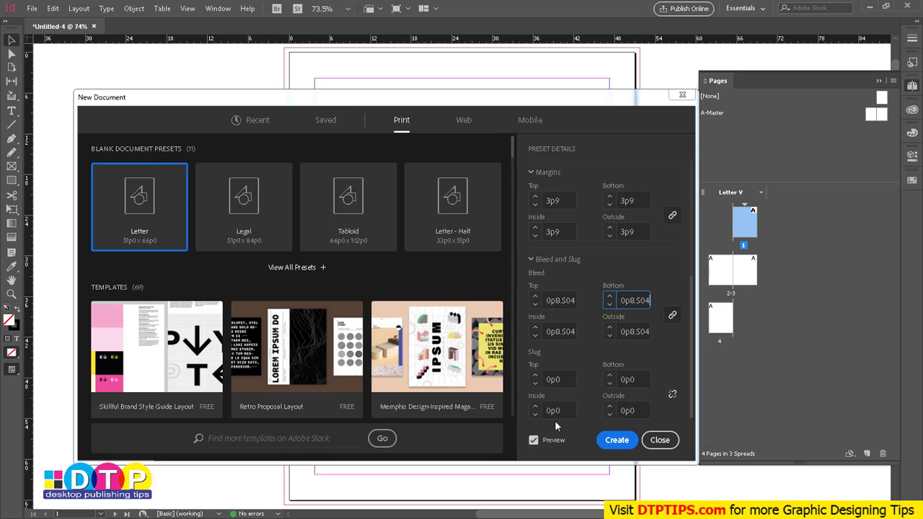
# - Name the new document "Letter Size Preset"
pyautogui.scroll(5, 577, 350)
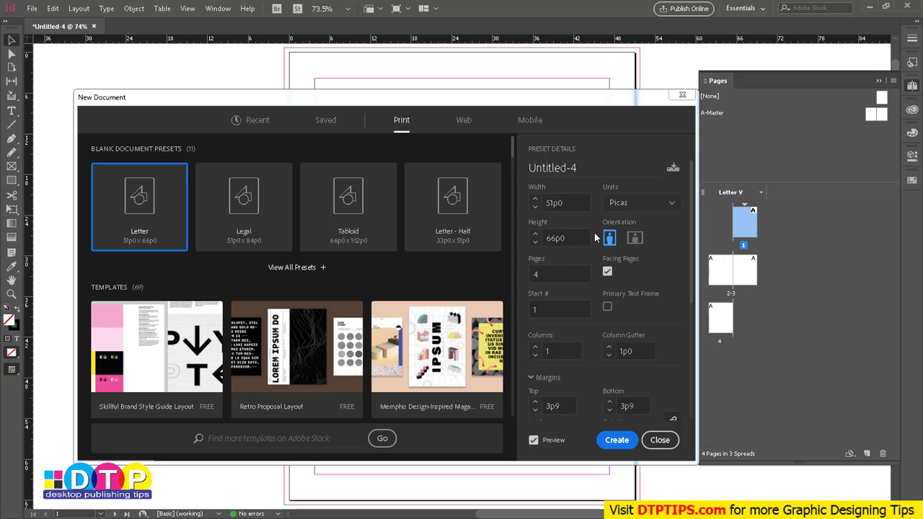
pyautogui.doubleClick(518, 167)
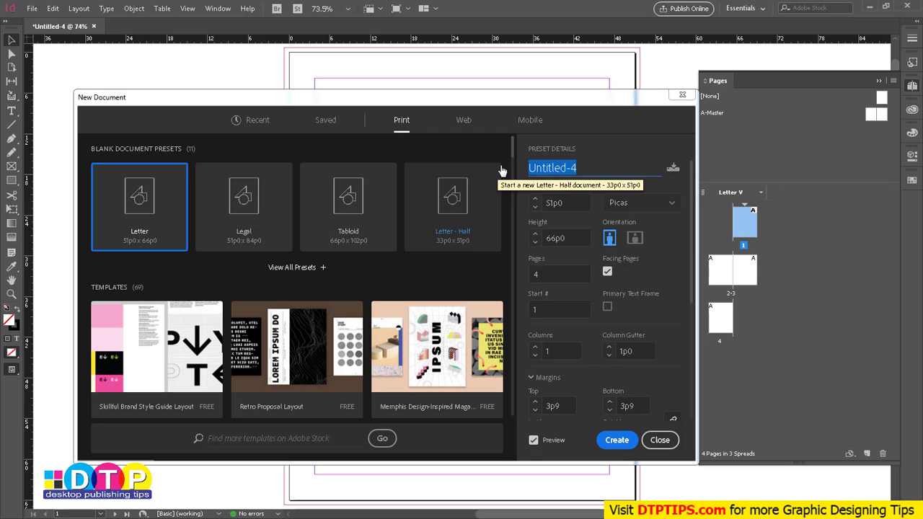
pyautogui.write('Letter Siz')
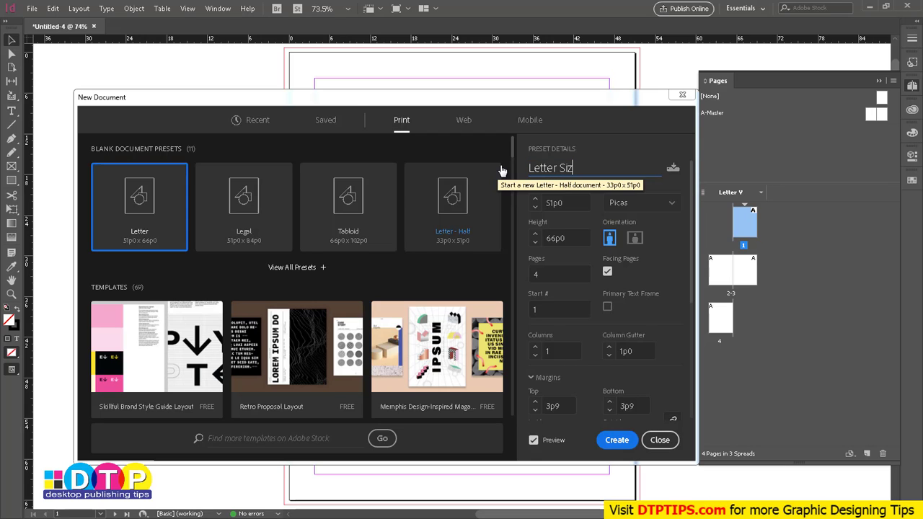
pyautogui.write('e Preset')
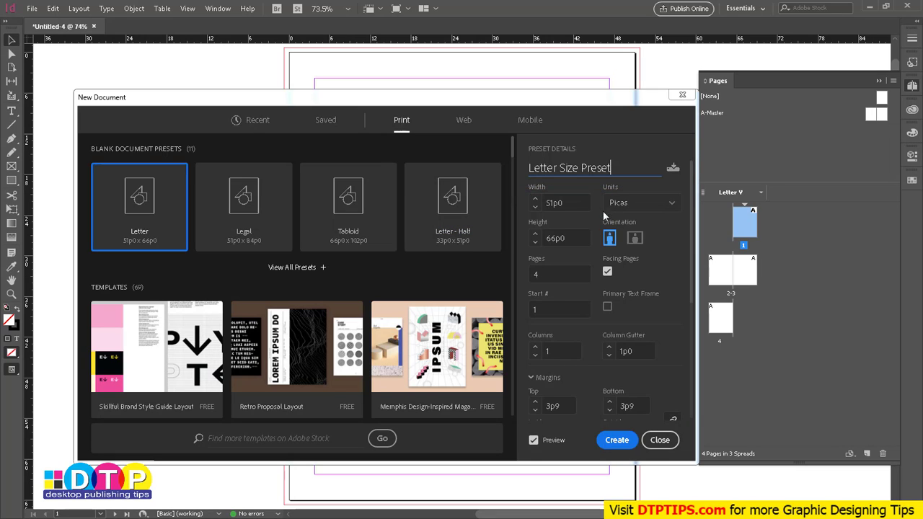
# - Save the current document settings as a preset named "Letter Size Preset"
pyautogui.click(675, 173)
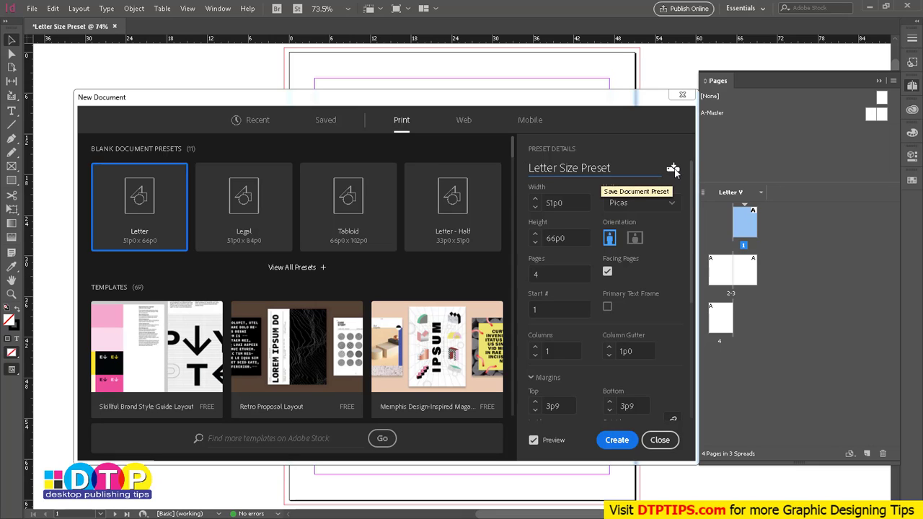
pyautogui.click(674, 170)
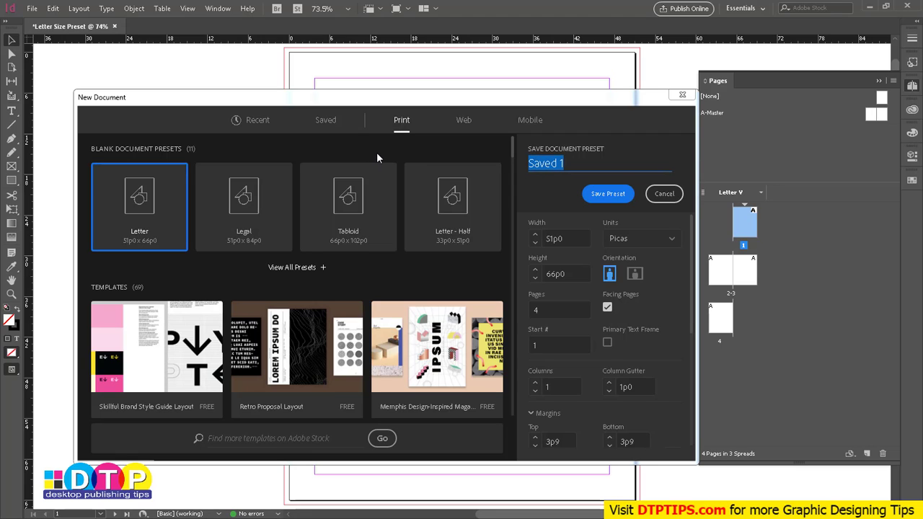
pyautogui.write('Le')
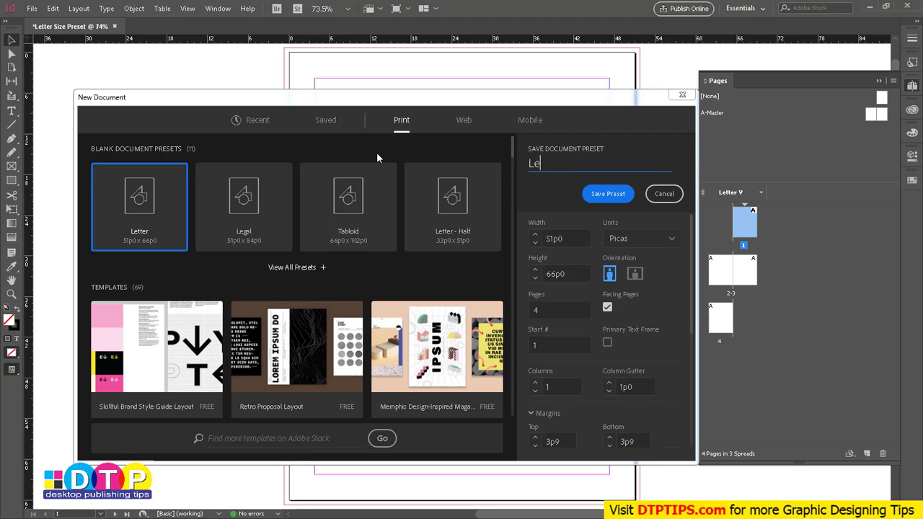
pyautogui.write('tter Size Preset')
pyautogui.scroll(-5, 572, 405)
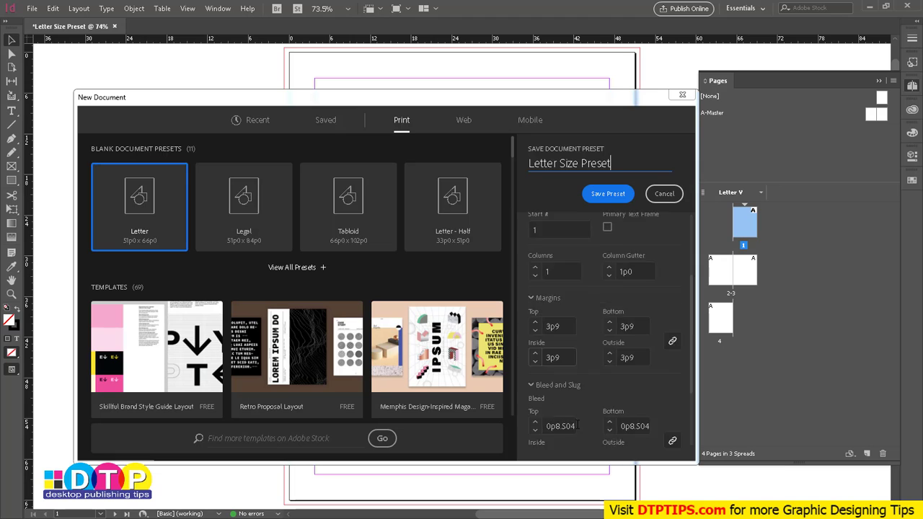
pyautogui.scroll(5, 604, 298)
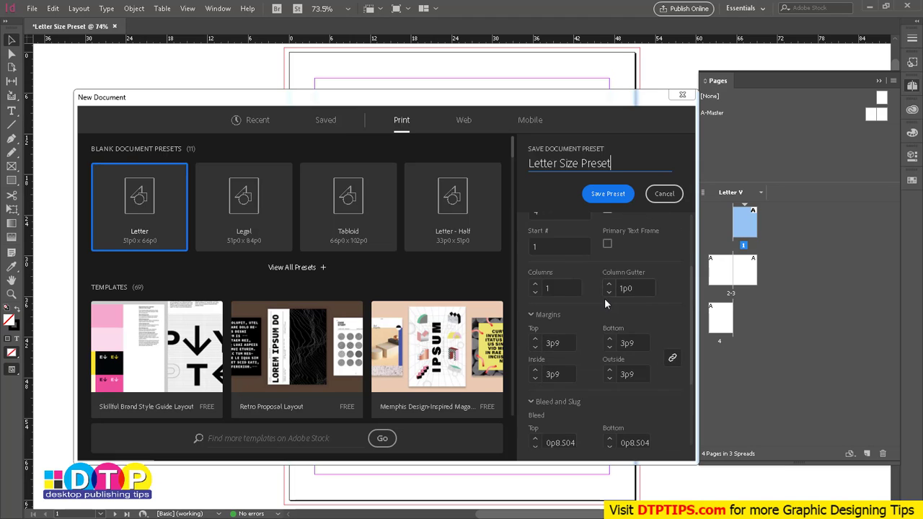
pyautogui.click(606, 195)
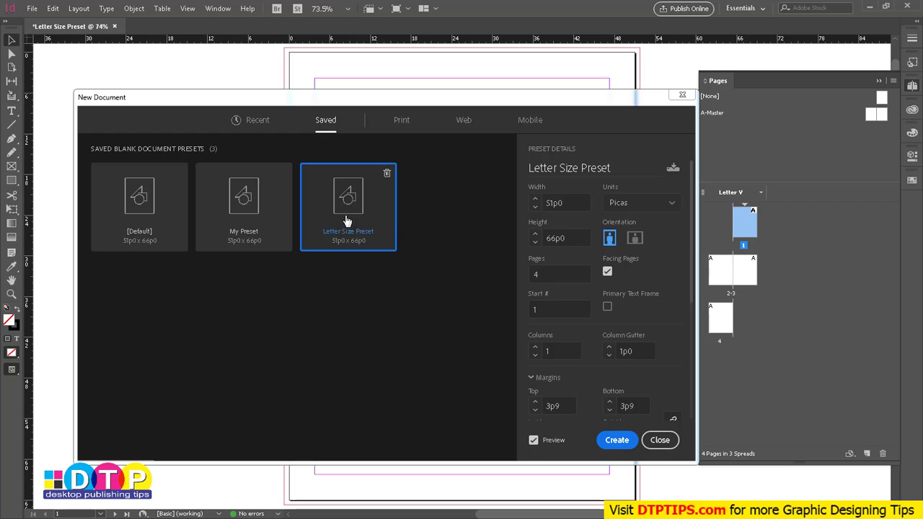
# - Create the document from the saved Letter Size Preset with Primary Text Frame enabled
pyautogui.click(134, 203)
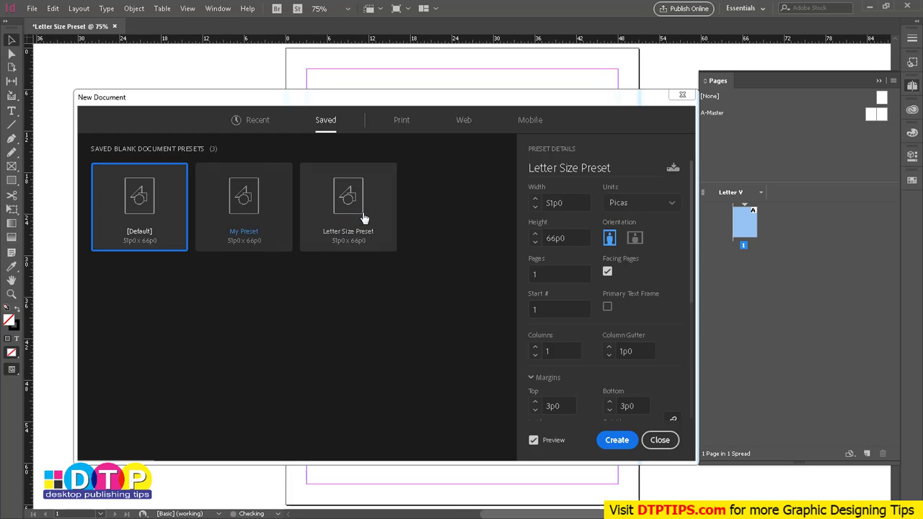
pyautogui.click(362, 214)
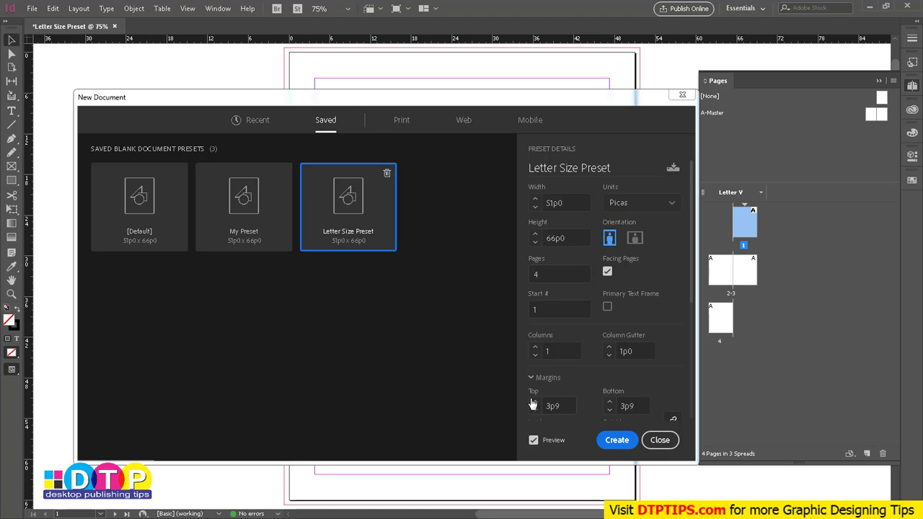
pyautogui.click(607, 307)
pyautogui.moveTo(523, 239); pyautogui.dragTo(255, 75)
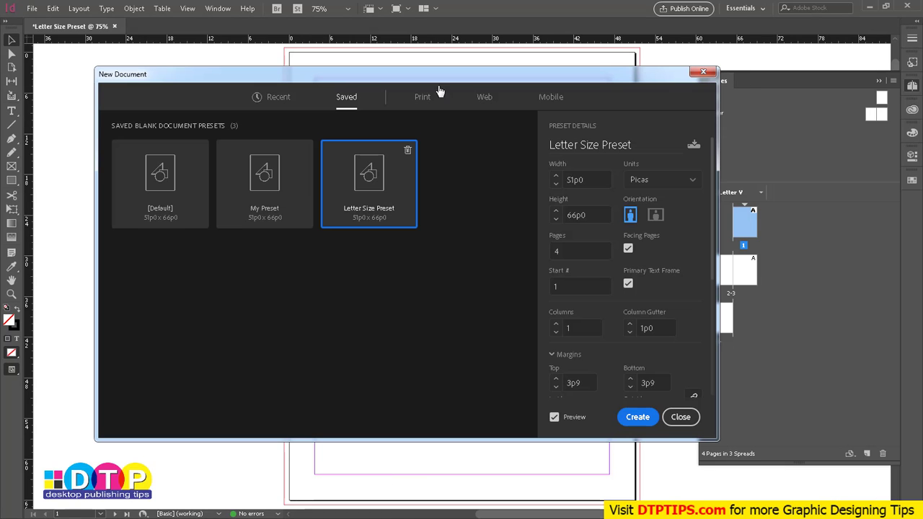
pyautogui.click(637, 418)
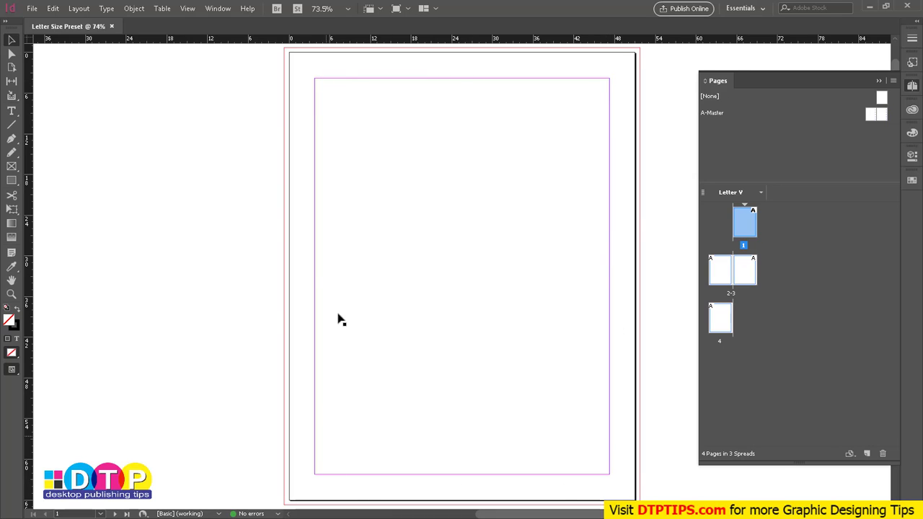
# - Select the primary text frame on page 1 and examine its edges and handles
pyautogui.click(327, 225)
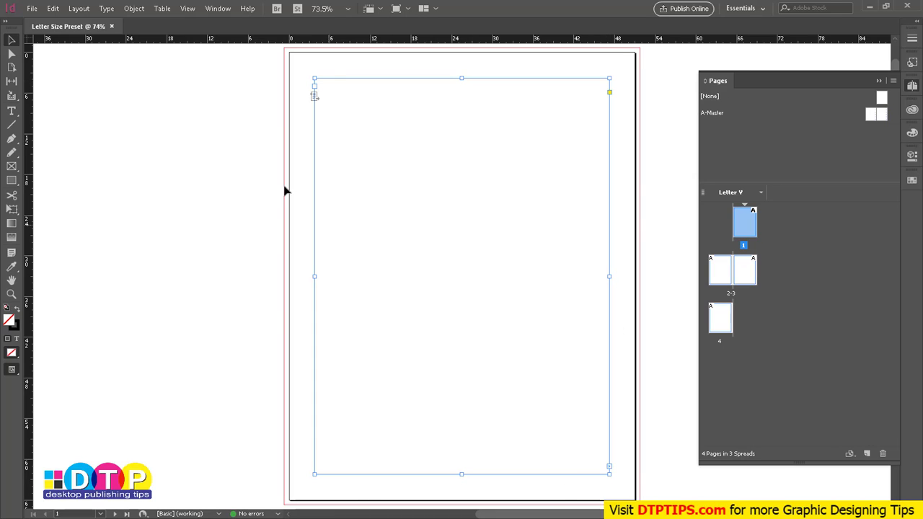
pyautogui.click(231, 305)
pyautogui.click(315, 307)
pyautogui.moveTo(315, 100)
pyautogui.moveTo(608, 78)
pyautogui.mouseDown()
pyautogui.moveTo(506, 144)
pyautogui.moveTo(440, 208)
pyautogui.moveTo(523, 249)
pyautogui.moveTo(562, 224)
pyautogui.moveTo(511, 171)
pyautogui.moveTo(587, 87)
pyautogui.moveTo(609, 78)
pyautogui.mouseUp()
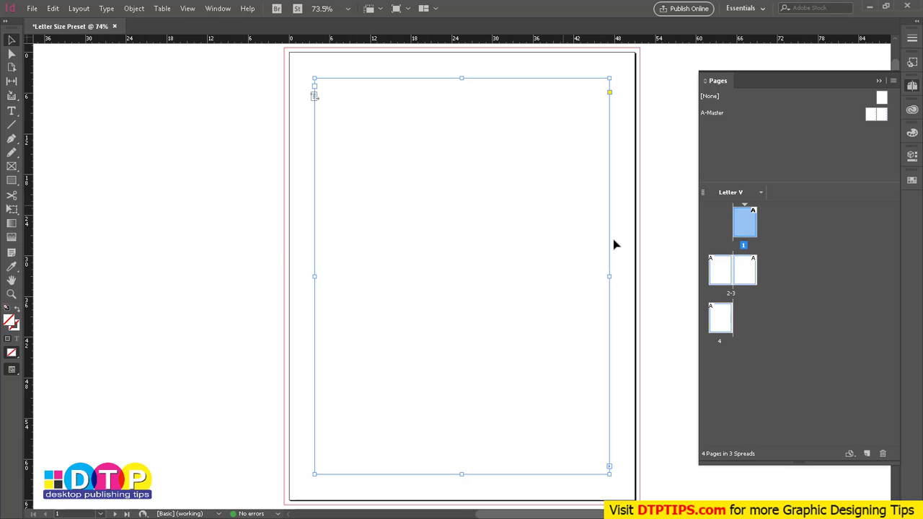
# - Check the primary text frames on pages 2, 3 and 4 by selecting each one
pyautogui.scroll(-2, 591, 378)
pyautogui.scroll(-6, 591, 378)
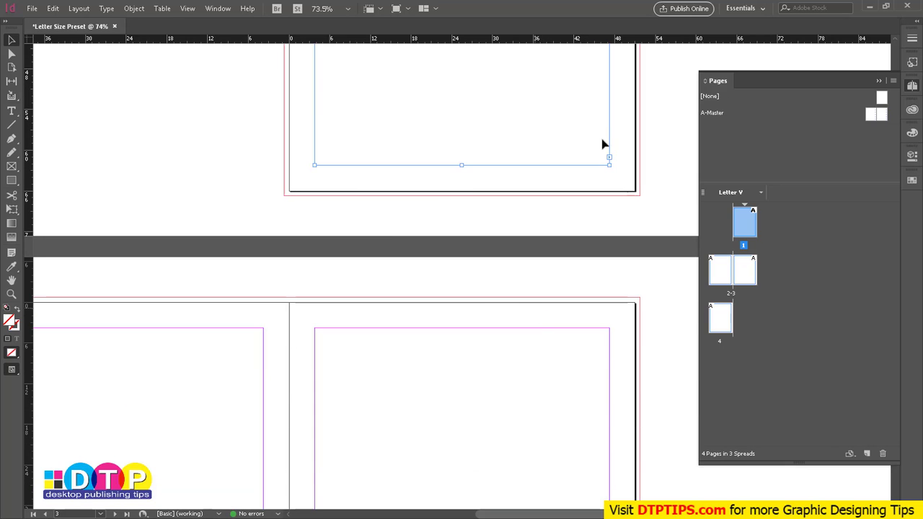
pyautogui.click(486, 350)
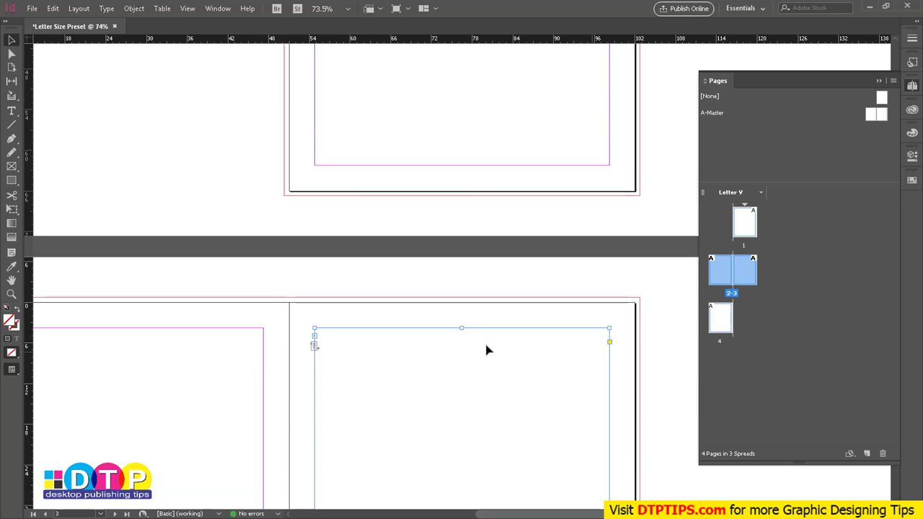
pyautogui.click(184, 363)
pyautogui.scroll(-15, 183, 363)
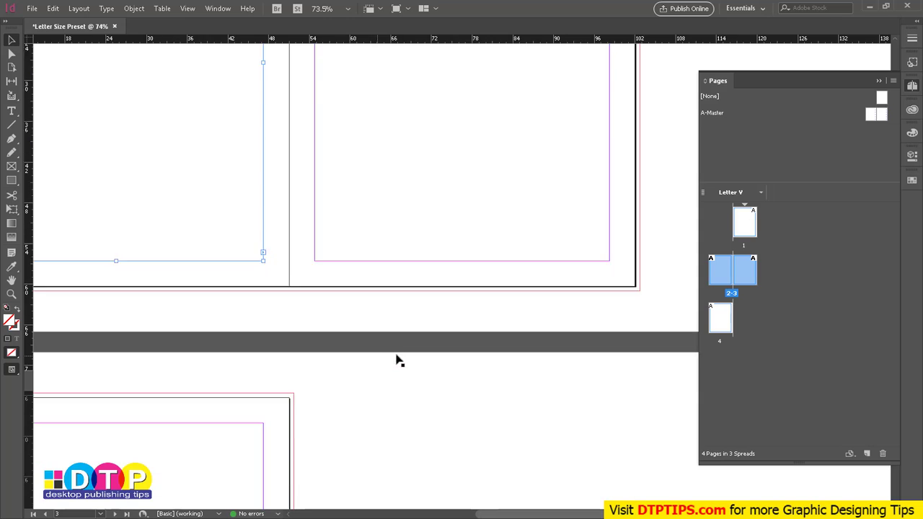
pyautogui.click(196, 355)
# - Place the text cursor in page 1's primary text frame and switch back to the Selection tool with the frame selected
pyautogui.hotkey('ctrl', '-')
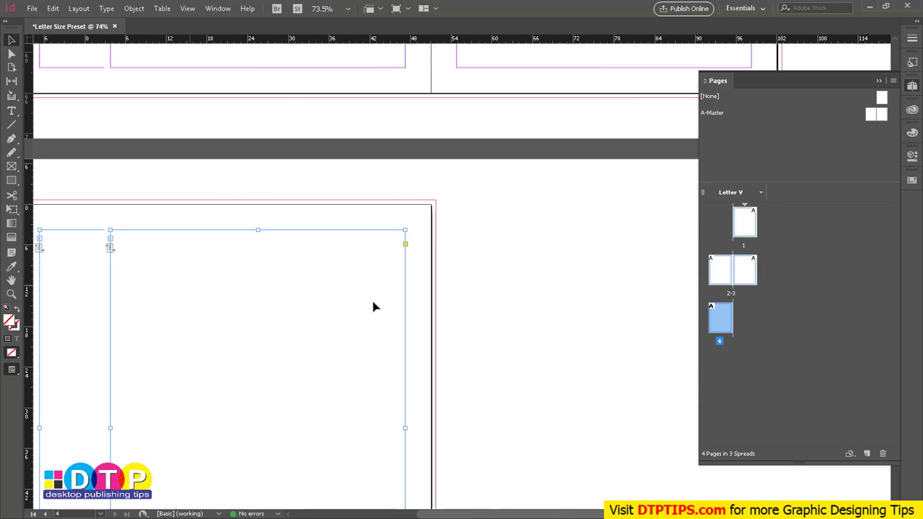
pyautogui.scroll(12, 461, 314)
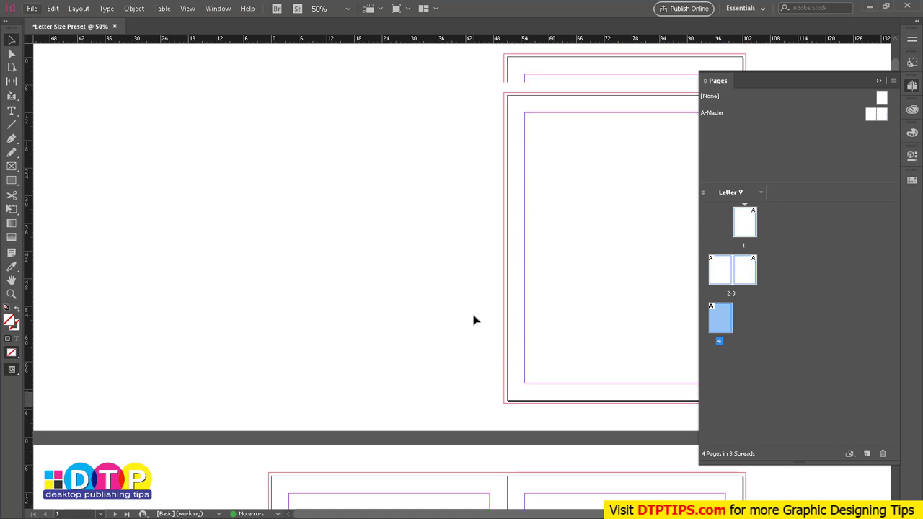
pyautogui.hscroll(1, 476, 312)
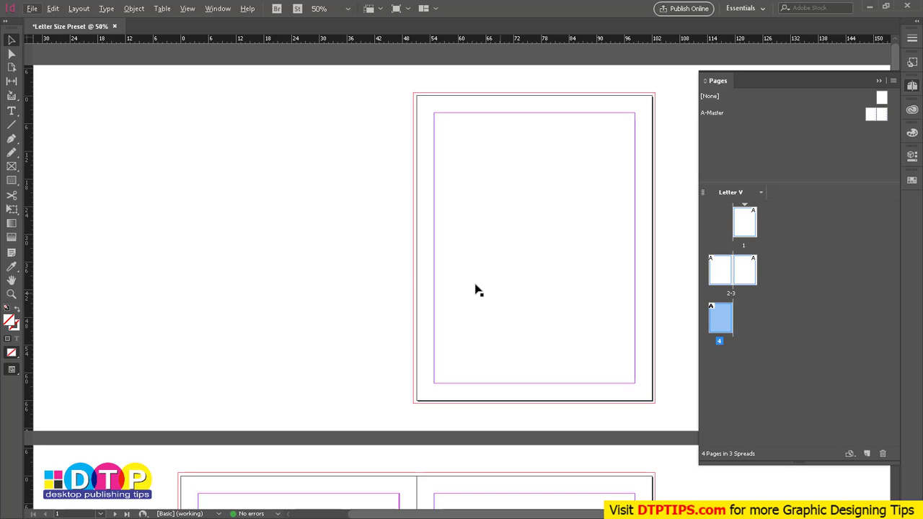
pyautogui.scroll(-4, 354, 267)
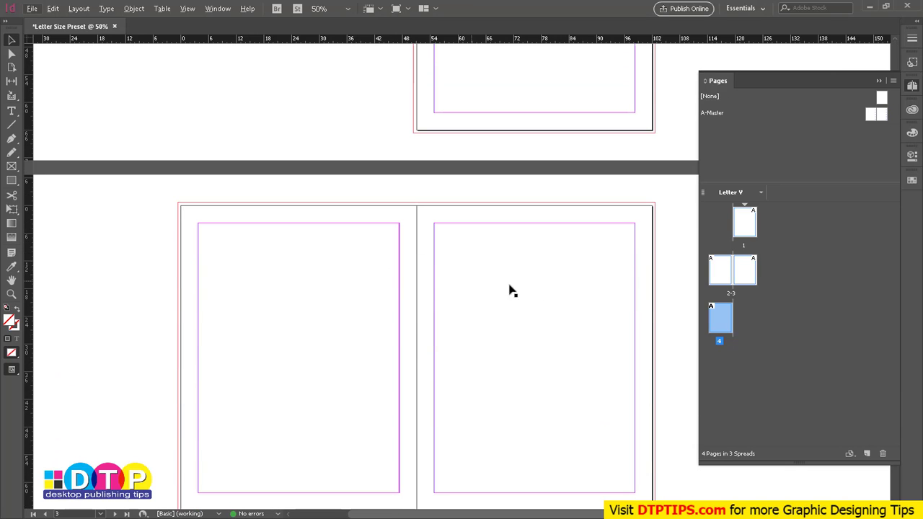
pyautogui.scroll(4, 651, 251)
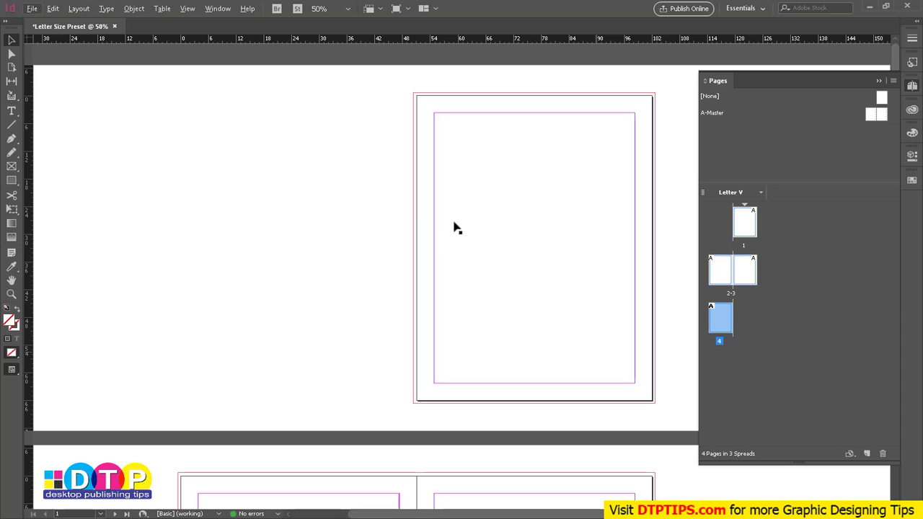
pyautogui.click(459, 113)
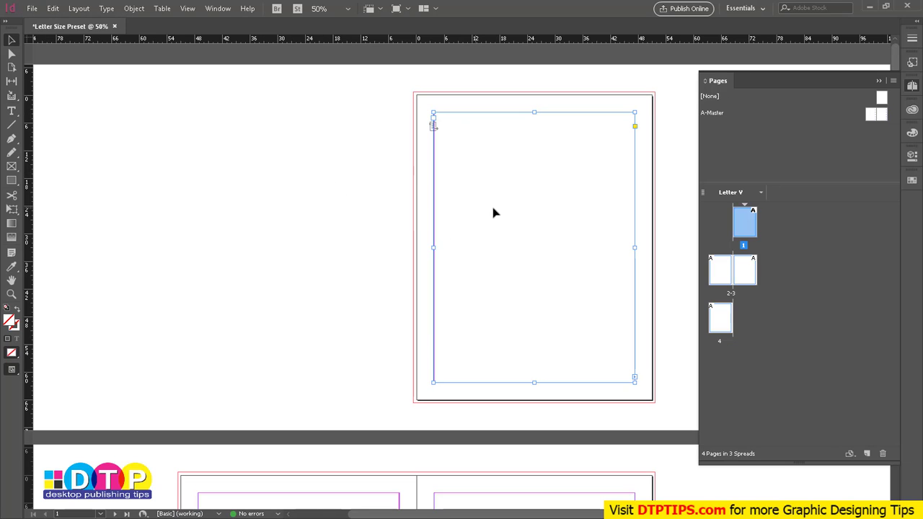
pyautogui.doubleClick(485, 150)
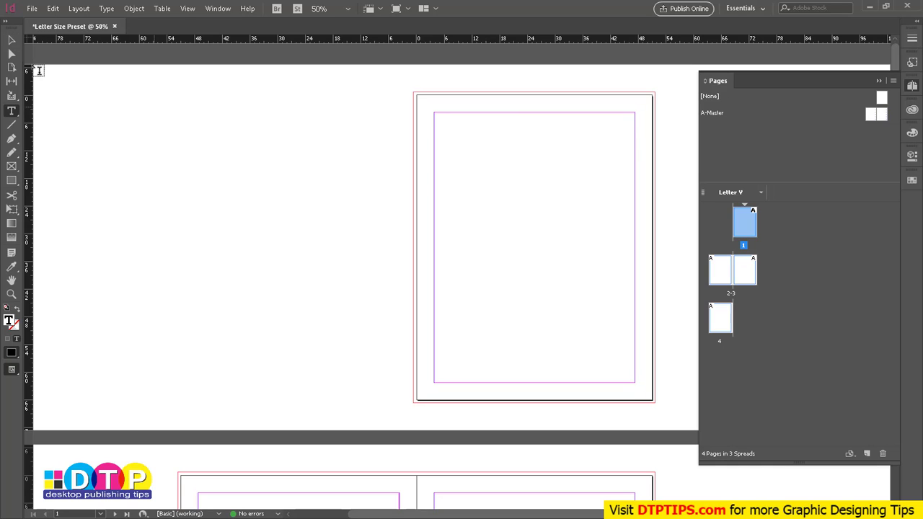
pyautogui.click(13, 42)
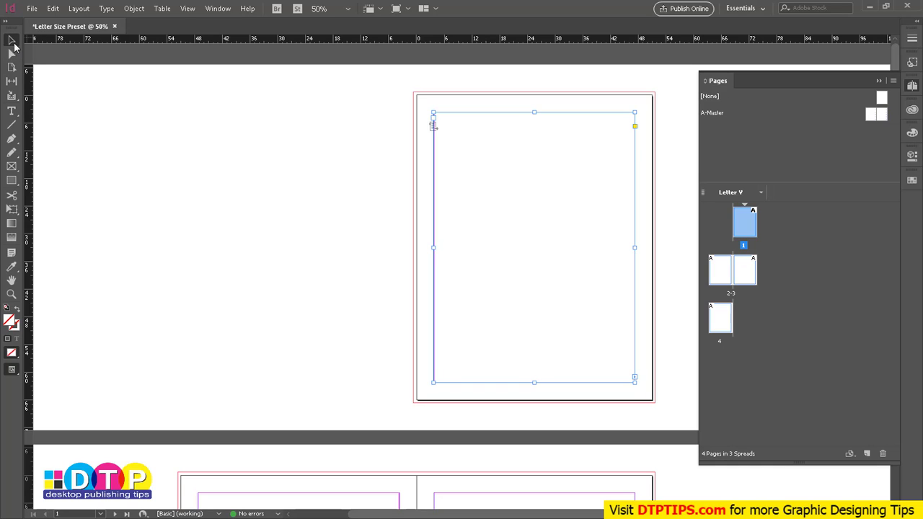
pyautogui.doubleClick(459, 146)
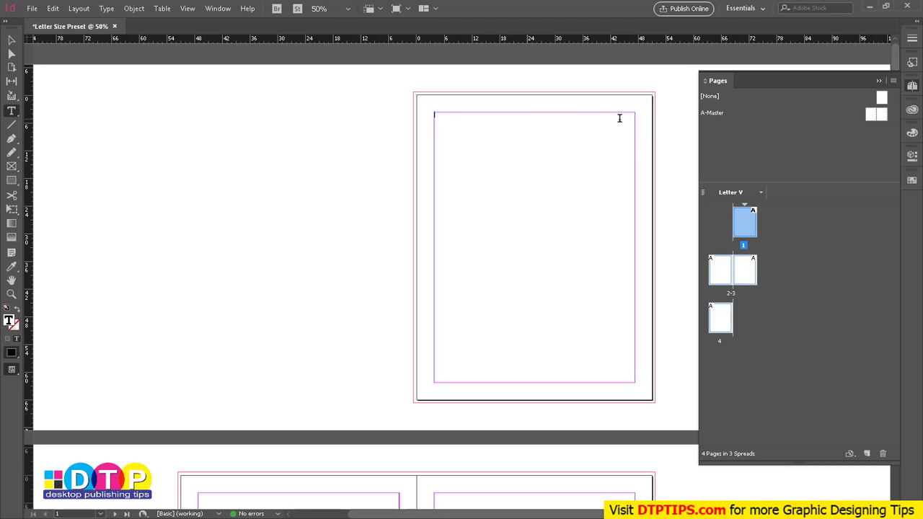
pyautogui.press('Escape')
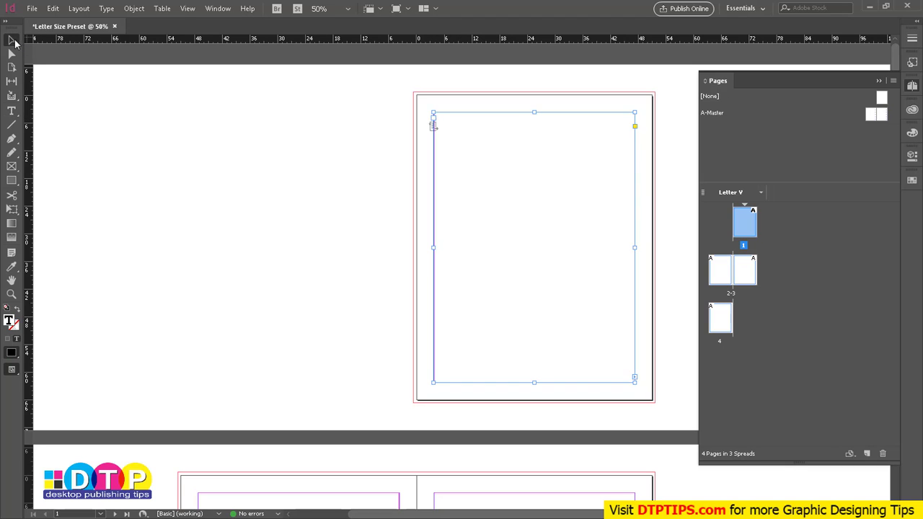
pyautogui.click(97, 158)
# - Enter "This is my type tool." in page 1's primary text frame and fill the remaining frame space with placeholder text
pyautogui.click(11, 112)
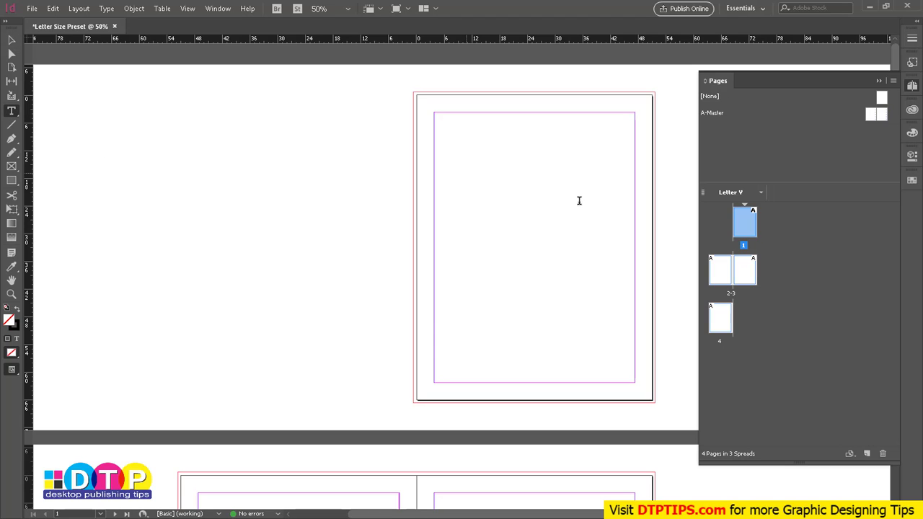
pyautogui.click(466, 138)
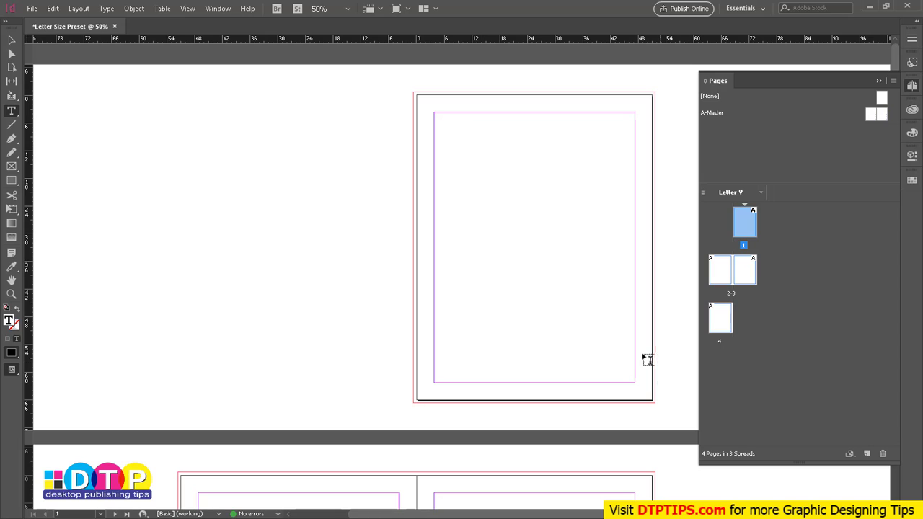
pyautogui.write('This')
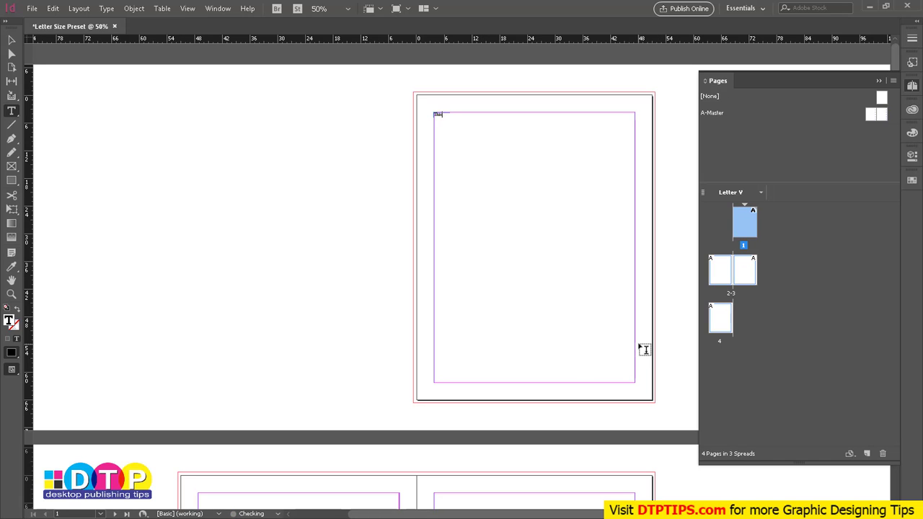
pyautogui.write(' is my type tool.')
pyautogui.click(106, 8)
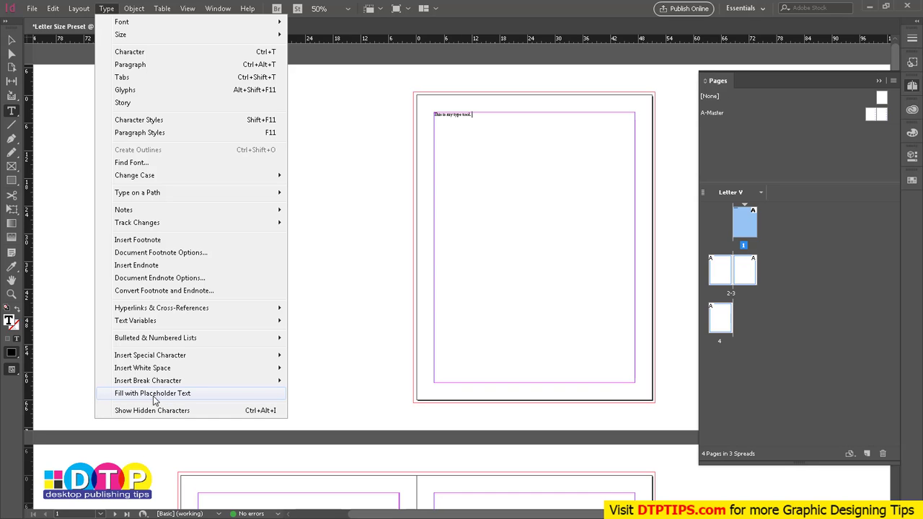
pyautogui.click(153, 394)
# - Examine how the placeholder text flows through the linked primary text frames on pages 1 to 4
pyautogui.scroll(-10, 469, 309)
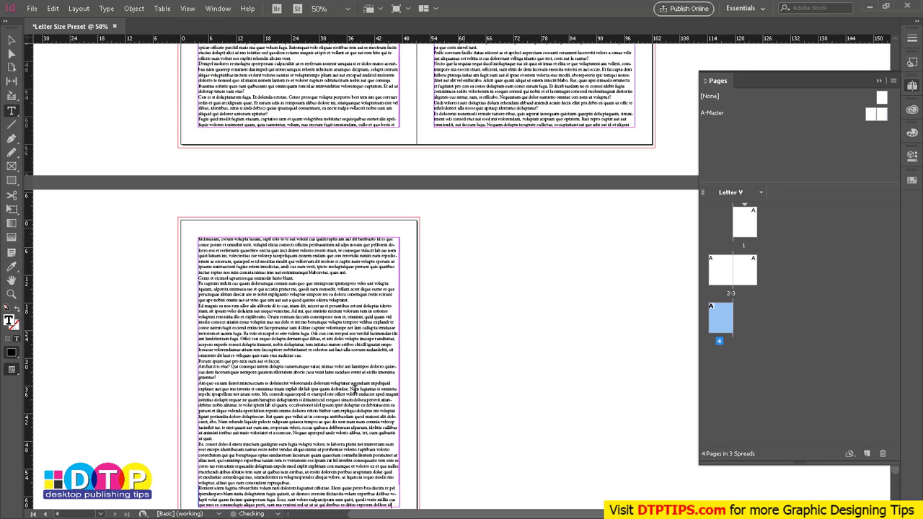
pyautogui.click(11, 40)
pyautogui.scroll(-2, 500, 342)
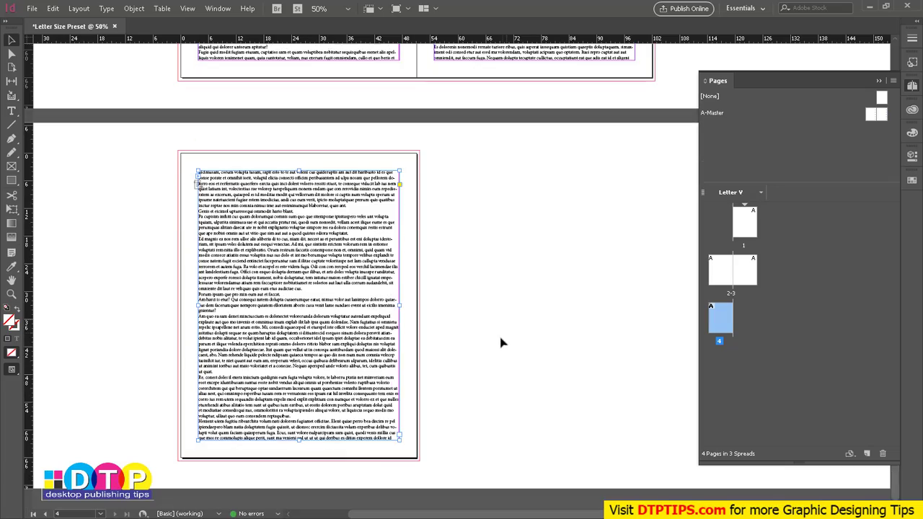
pyautogui.scroll(10, 496, 334)
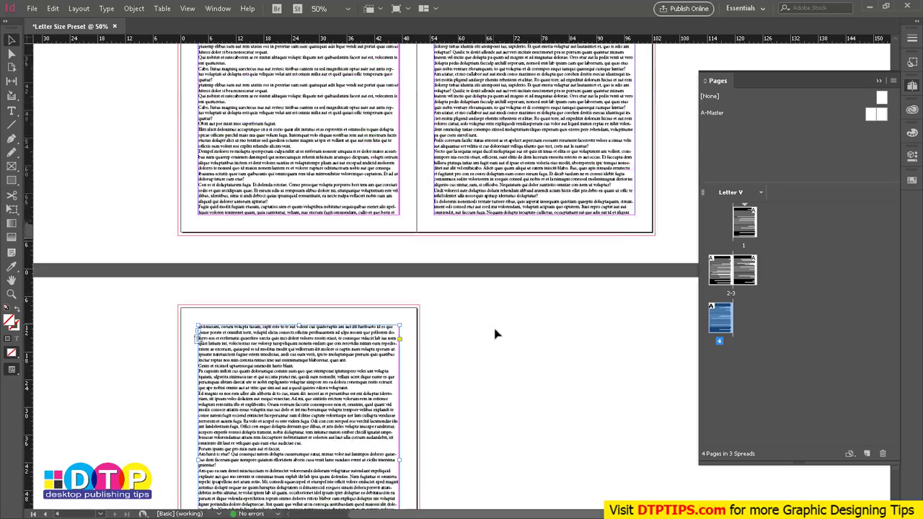
pyautogui.scroll(8, 497, 339)
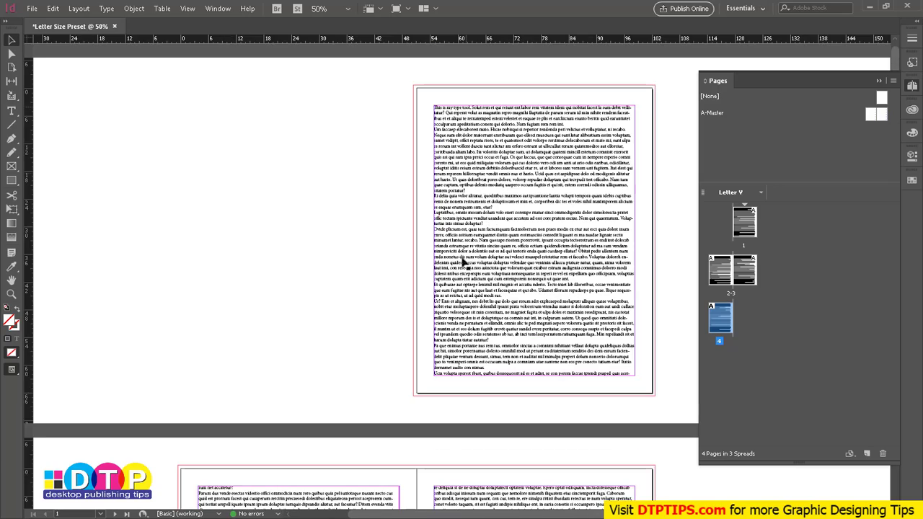
pyautogui.scroll(4, 504, 209)
pyautogui.scroll(3, 336, 209)
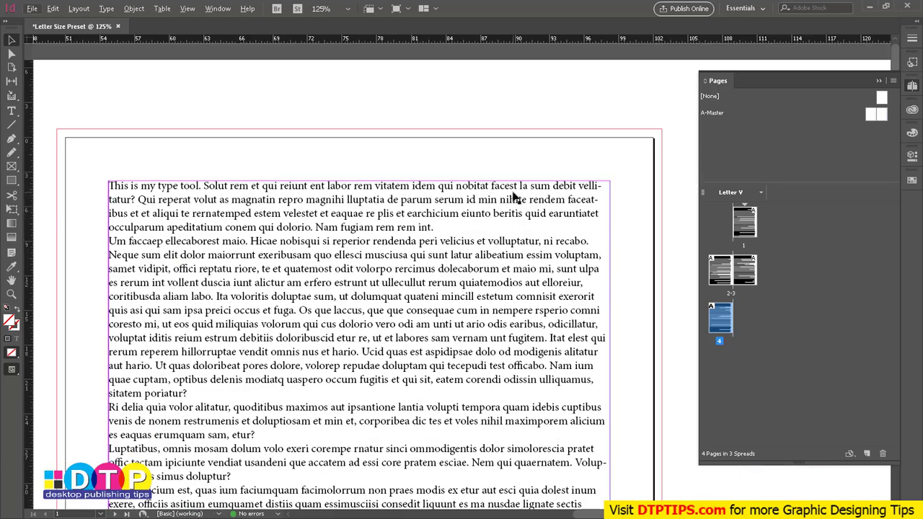
pyautogui.scroll(-3, 534, 301)
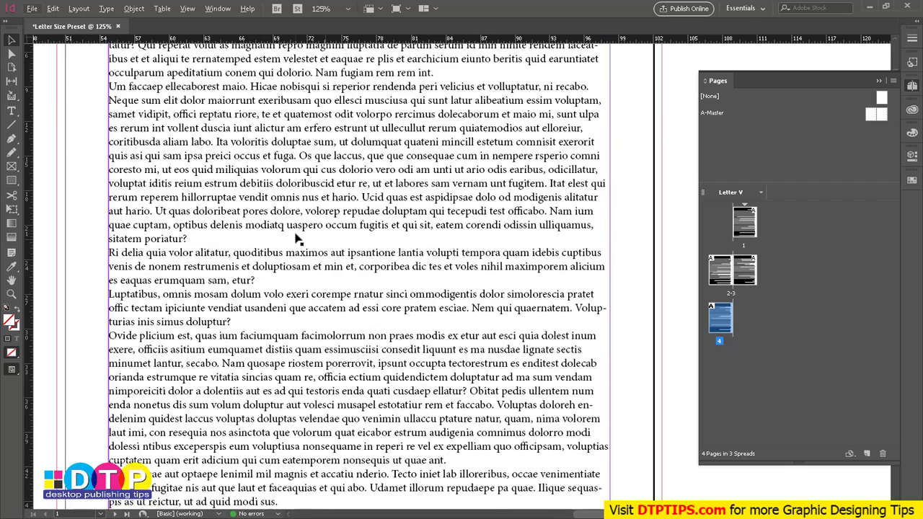
pyautogui.scroll(-2, 299, 239)
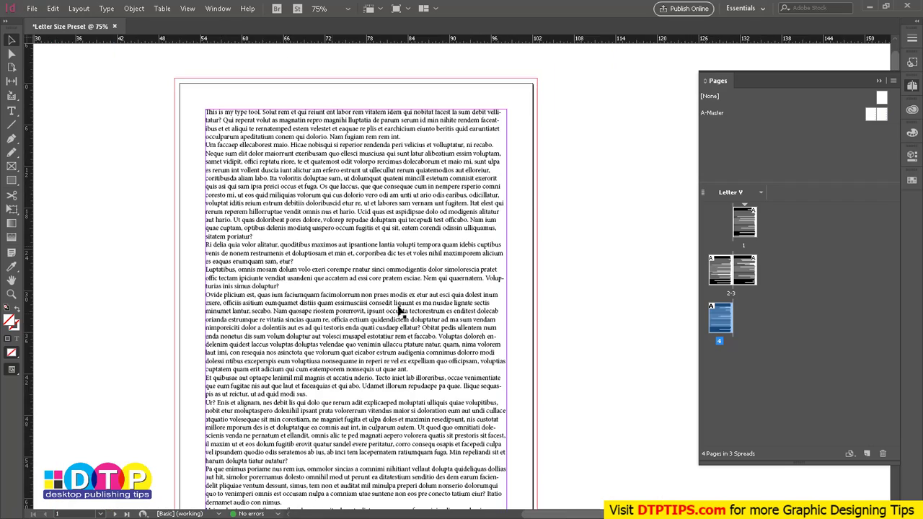
pyautogui.scroll(-1, 548, 263)
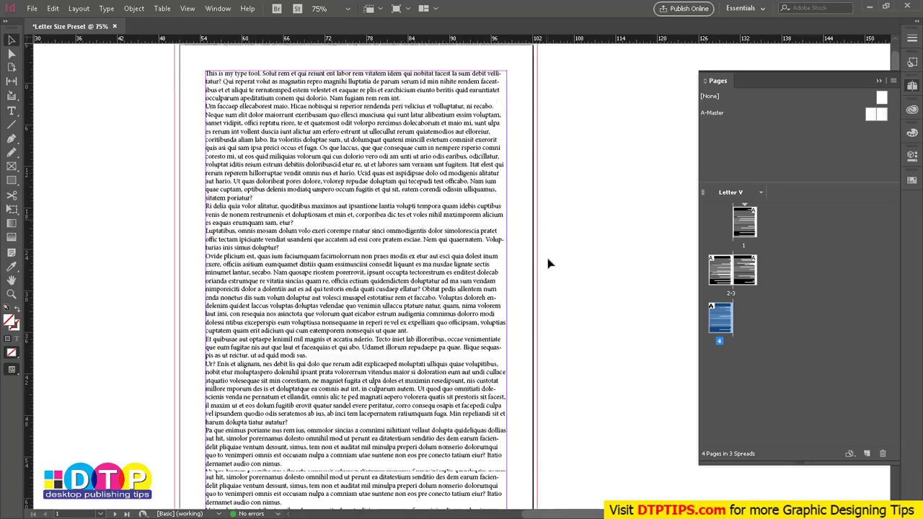
pyautogui.scroll(-10, 548, 264)
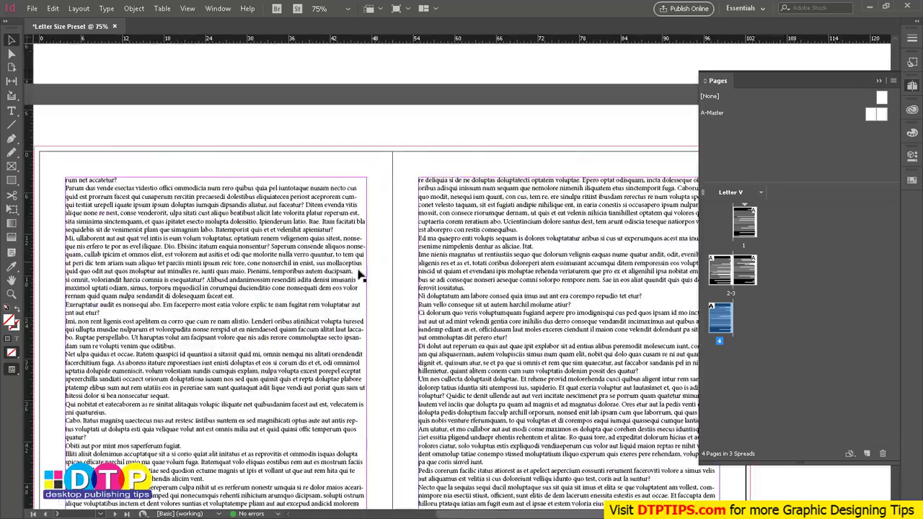
pyautogui.scroll(-10, 360, 274)
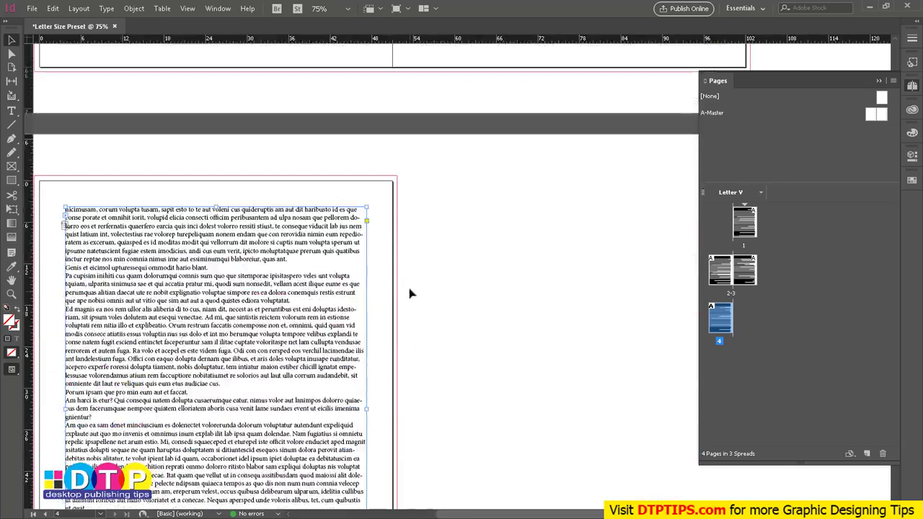
pyautogui.scroll(8, 434, 292)
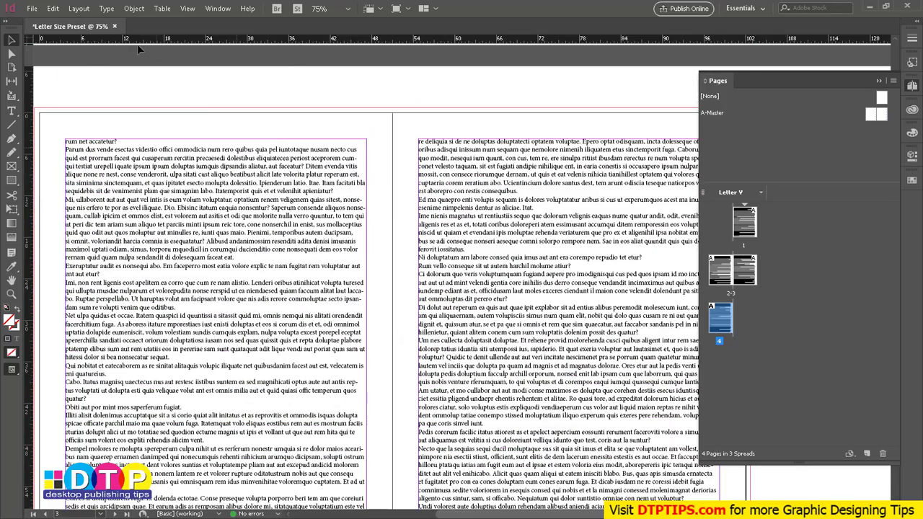
pyautogui.click(106, 8)
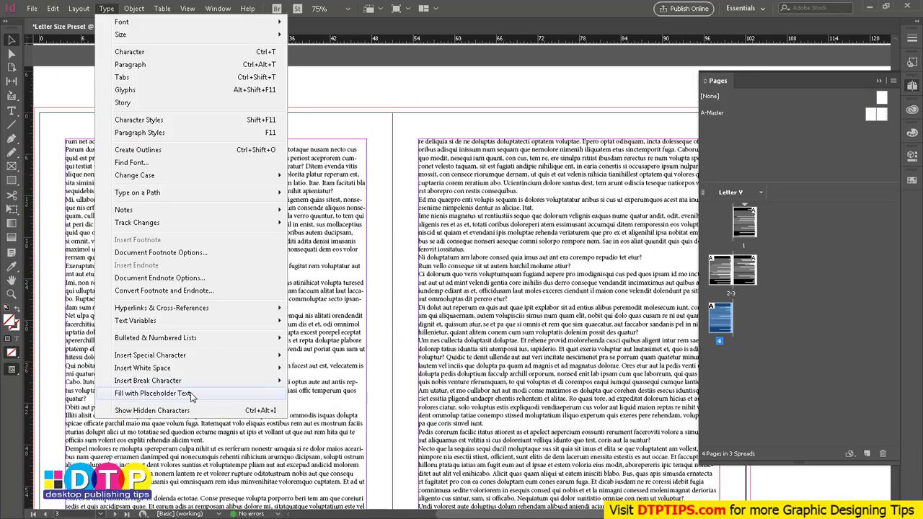
pyautogui.click(383, 302)
# - Delete the text frame on page 4, accept the insertion of new pages, and undo the deletion
pyautogui.hotkey('ctrl', '-')
pyautogui.hotkey('ctrl', '-')
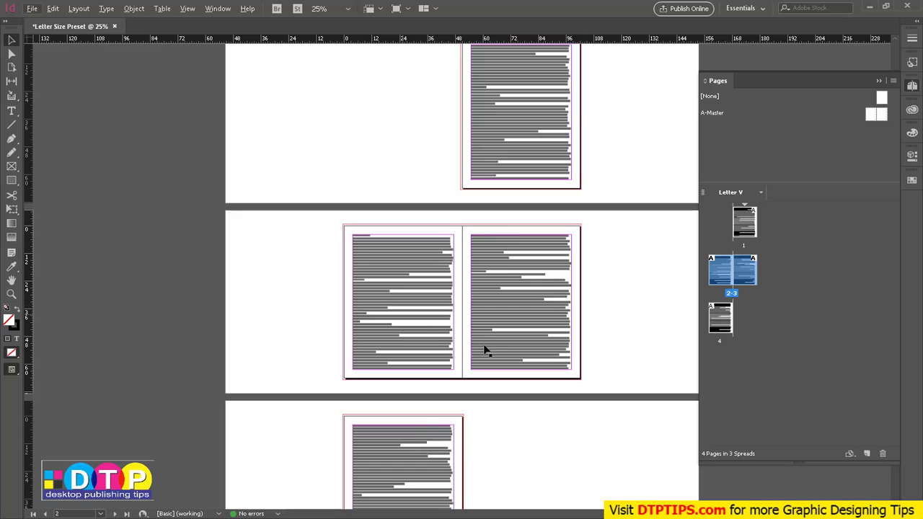
pyautogui.scroll(-3, 484, 351)
pyautogui.moveTo(576, 351); pyautogui.dragTo(344, 410)
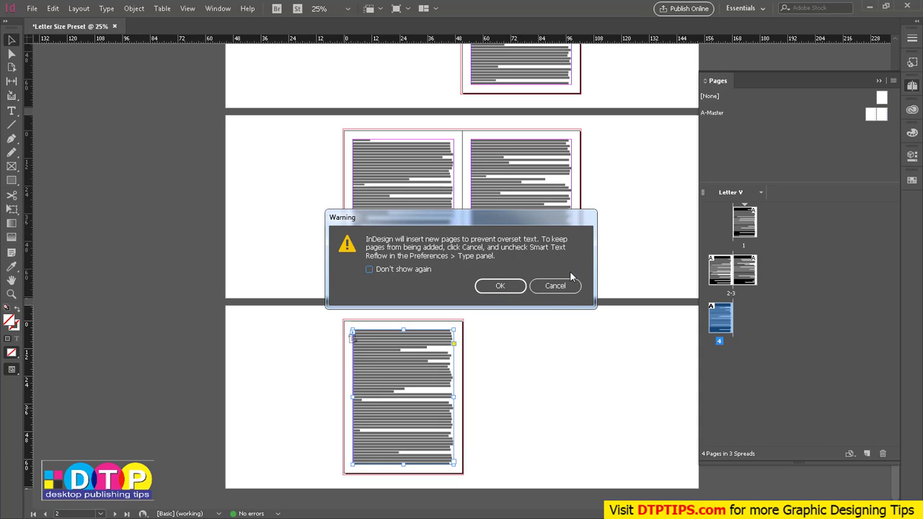
pyautogui.click(501, 286)
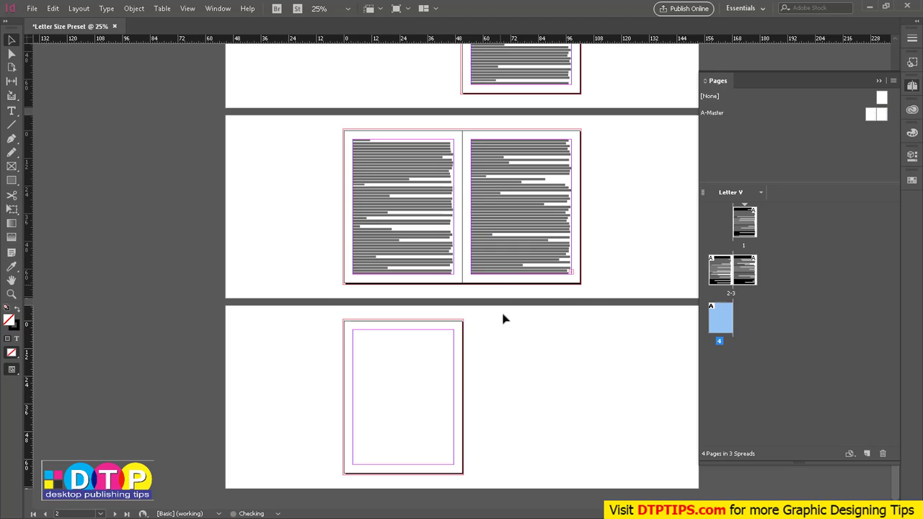
pyautogui.click(537, 276)
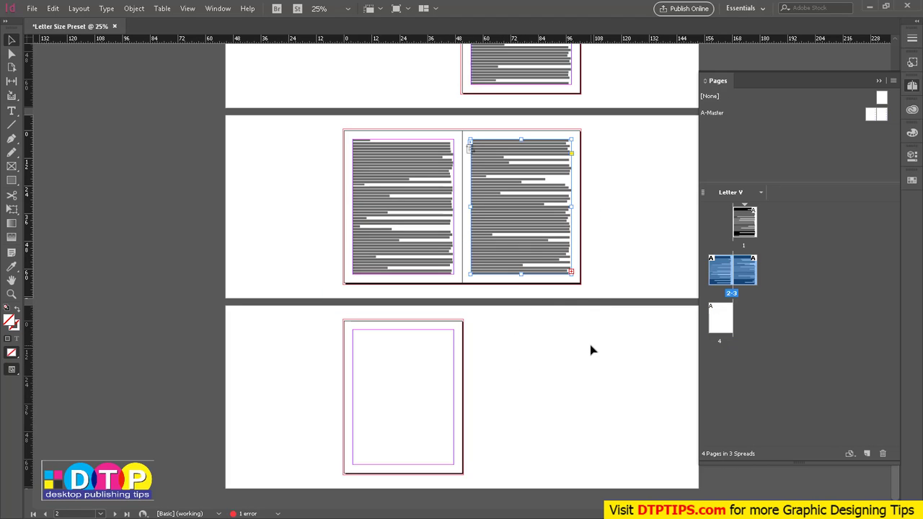
pyautogui.hotkey('ctrl', 'z')
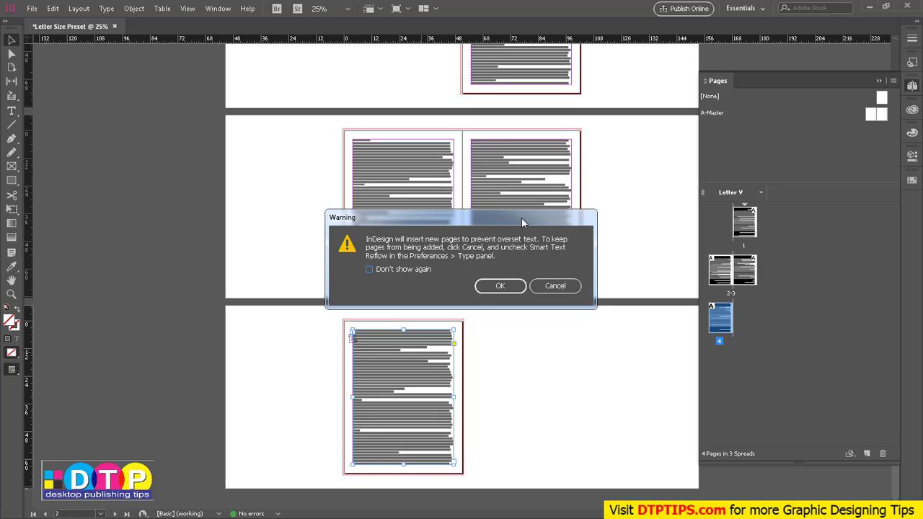
# - Delete the text frames on page 4 and page 3, accepting the insertion of new pages for overset text
pyautogui.click(498, 289)
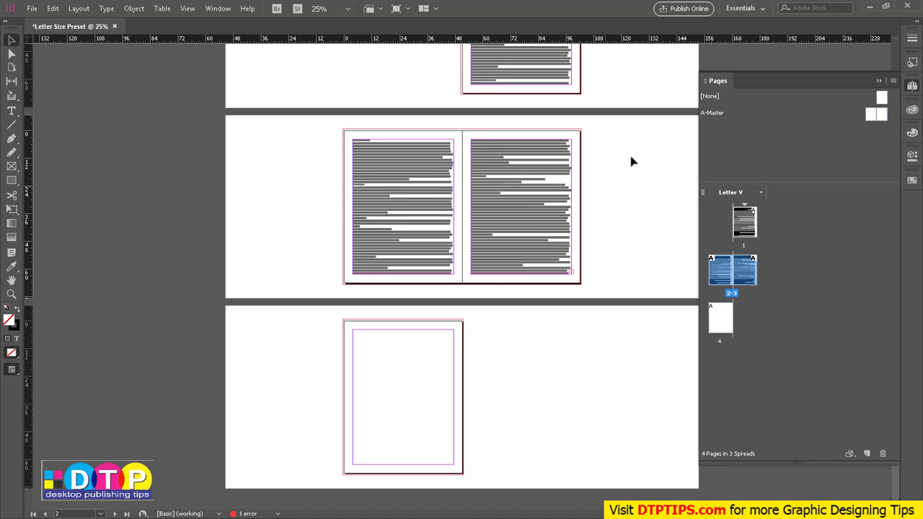
pyautogui.click(515, 250)
pyautogui.press('Delete')
pyautogui.click(499, 287)
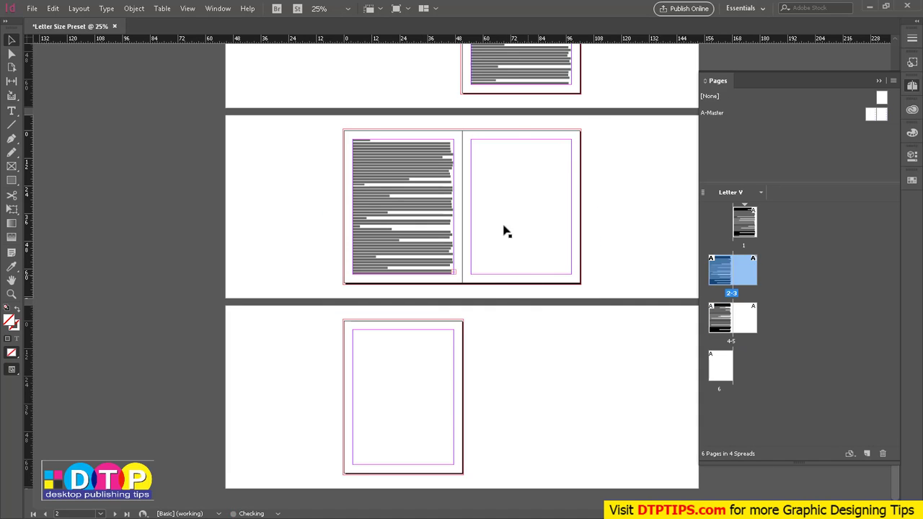
# - Delete the filled text frame on page 4, accept the insertion of new pages, and review the resulting spreads
pyautogui.moveTo(374, 188); pyautogui.dragTo(405, 240)
pyautogui.moveTo(469, 254); pyautogui.dragTo(472, 258)
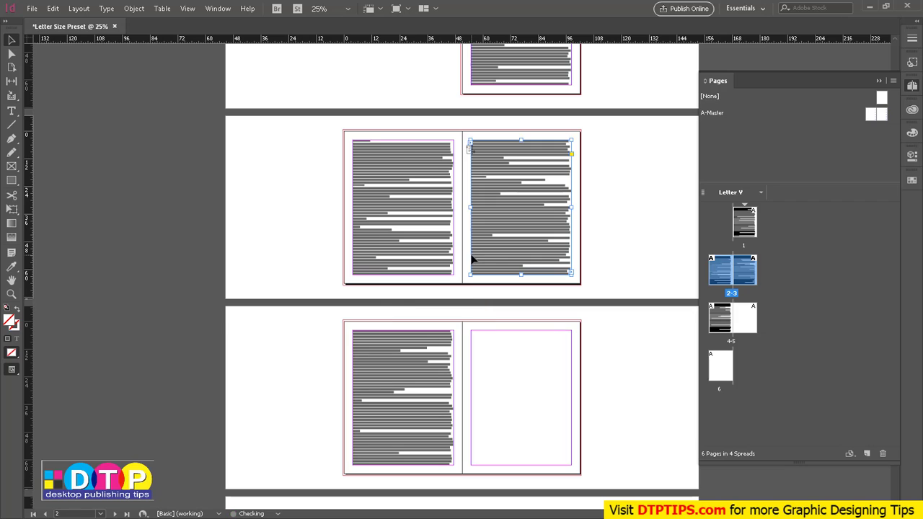
pyautogui.moveTo(504, 339); pyautogui.dragTo(350, 423)
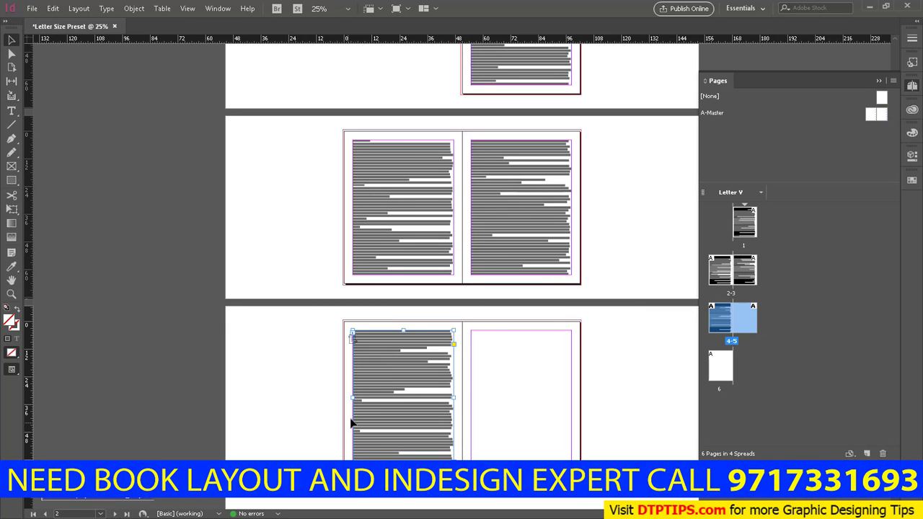
pyautogui.click(500, 286)
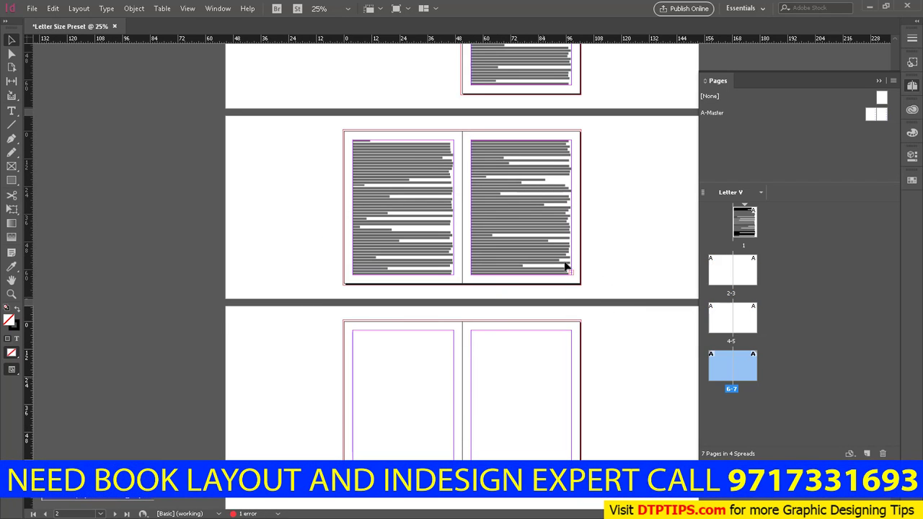
pyautogui.moveTo(618, 191); pyautogui.dragTo(540, 257)
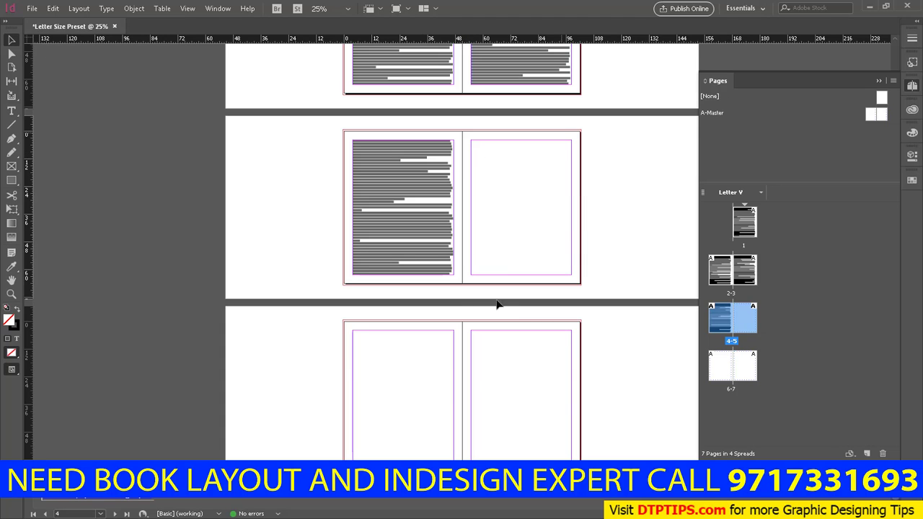
pyautogui.scroll(3, 499, 314)
pyautogui.scroll(3, 485, 286)
pyautogui.scroll(-4, 480, 361)
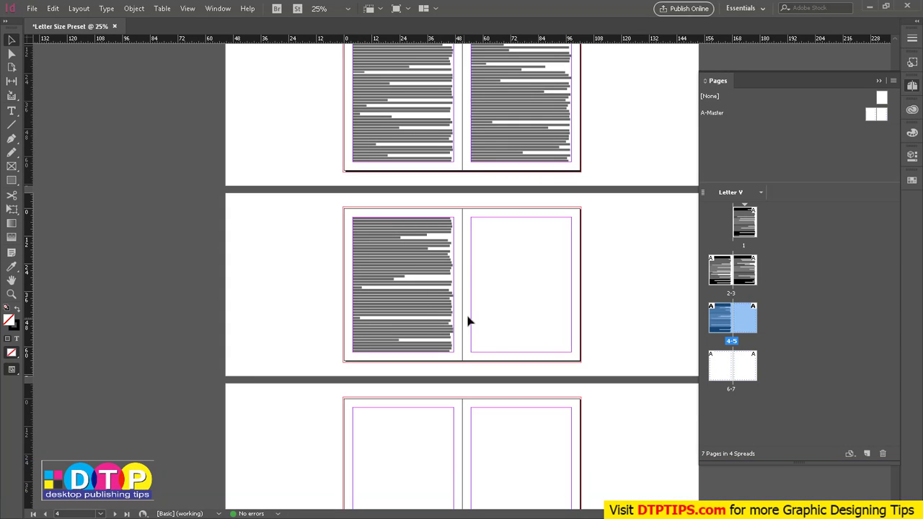
pyautogui.click(53, 8)
pyautogui.moveTo(206, 462)
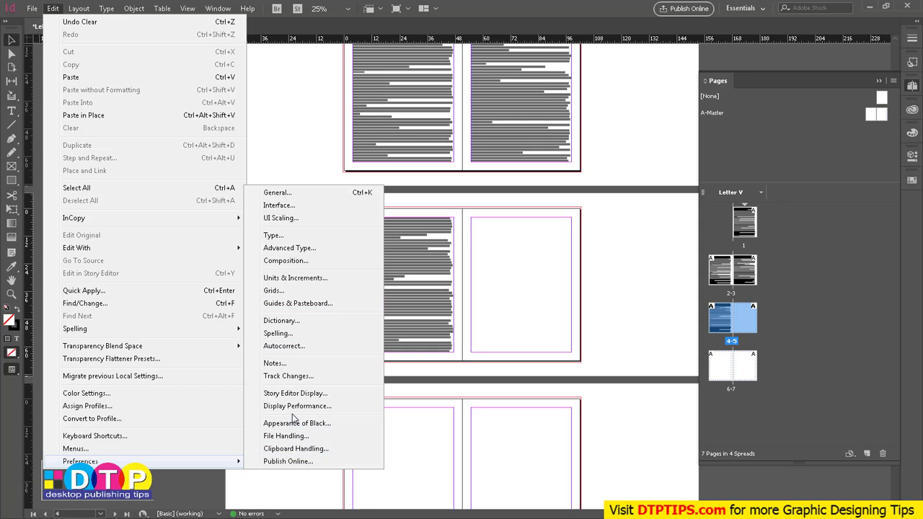
pyautogui.click(544, 288)
# - Delete the refilled text frame on page 4 once more and accept the Smart Text Reflow page insertion
pyautogui.moveTo(530, 245); pyautogui.dragTo(368, 313)
pyautogui.press('Delete')
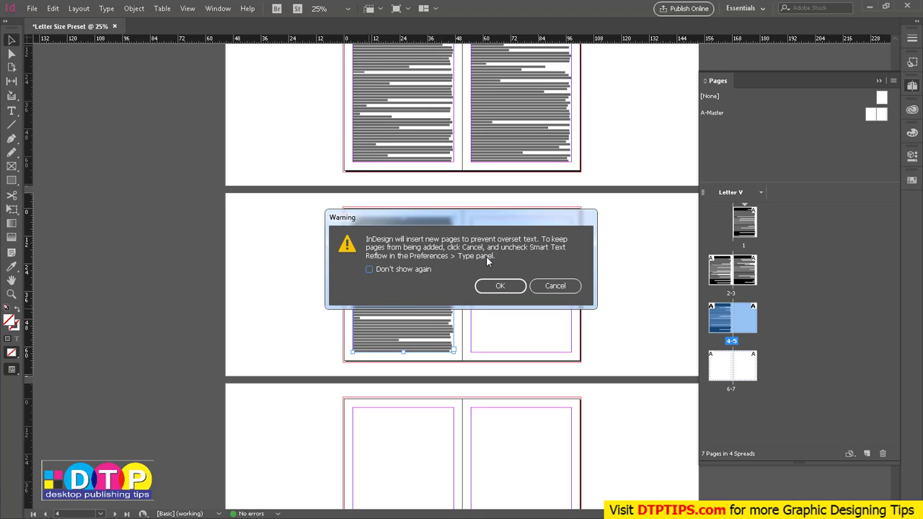
pyautogui.click(500, 287)
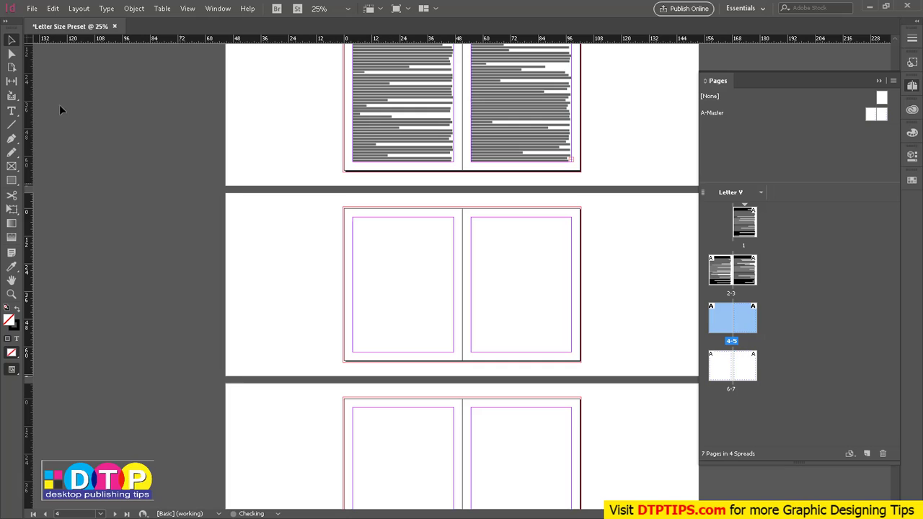
# - Turn off Smart Text Reflow in the Type preferences and apply the change
pyautogui.click(53, 8)
pyautogui.moveTo(171, 468)
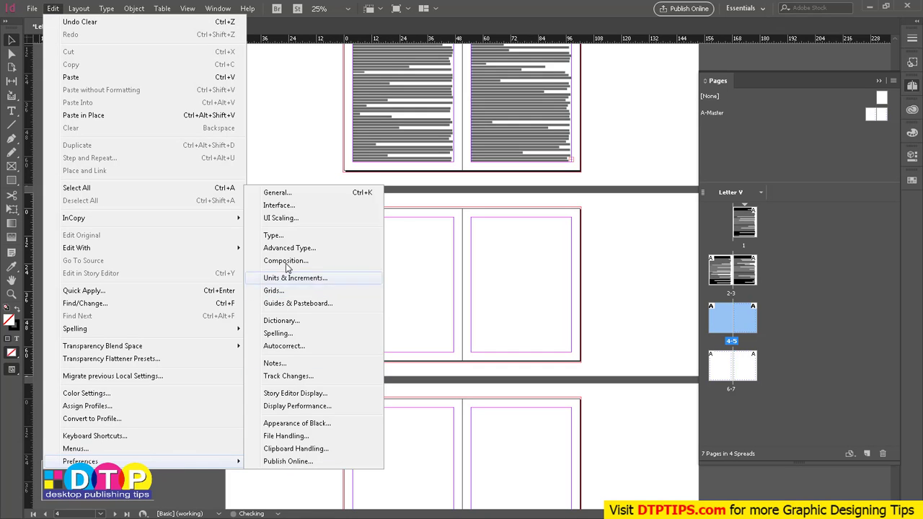
pyautogui.click(288, 238)
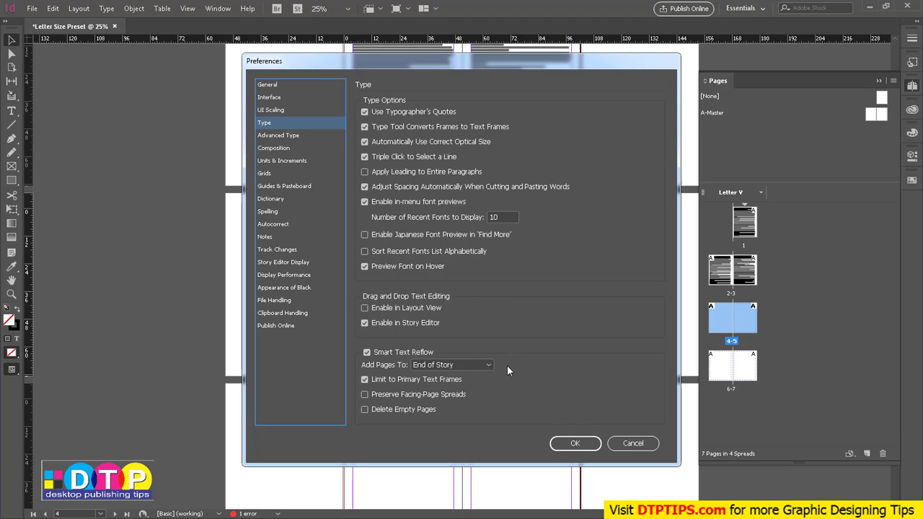
pyautogui.click(383, 352)
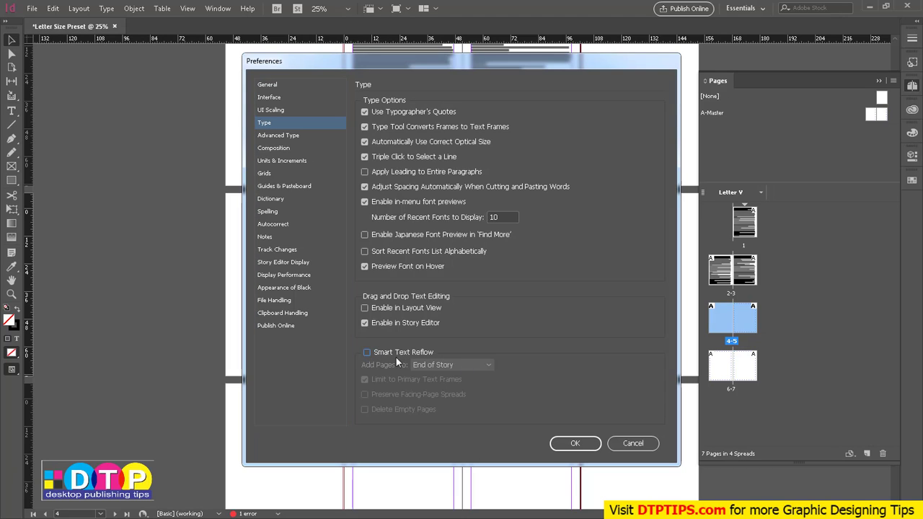
pyautogui.click(580, 444)
# - Delete the empty pages 5 through 7 from the document
pyautogui.scroll(2, 598, 288)
pyautogui.scroll(-3, 540, 383)
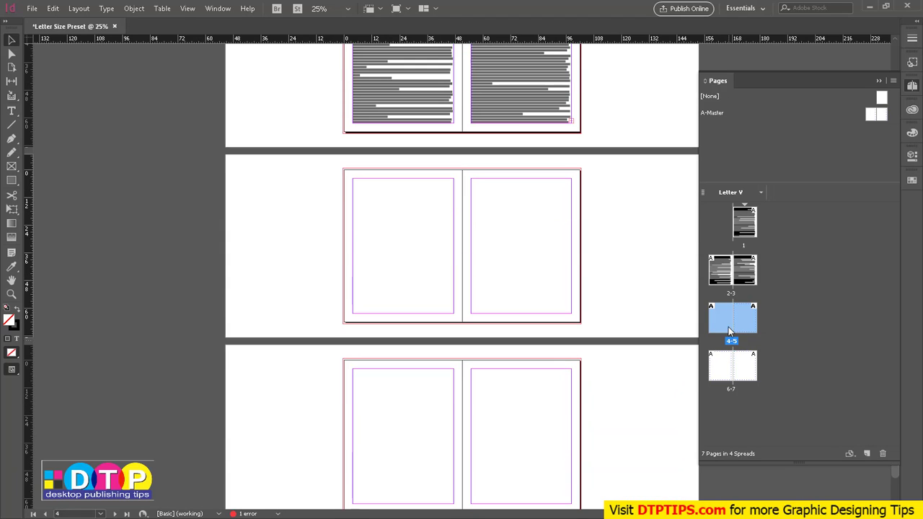
pyautogui.click(745, 317)
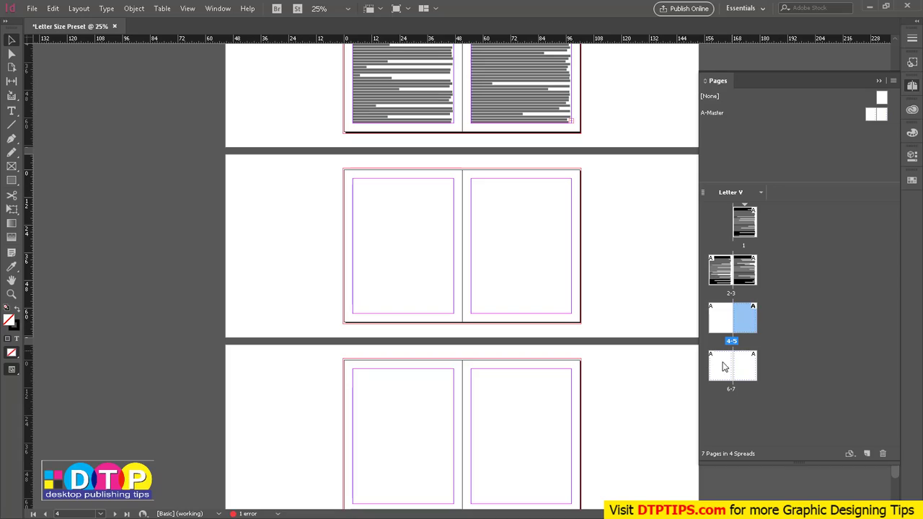
pyautogui.keyDown('shift'); pyautogui.click(749, 369); pyautogui.keyUp('shift')
pyautogui.click(882, 453)
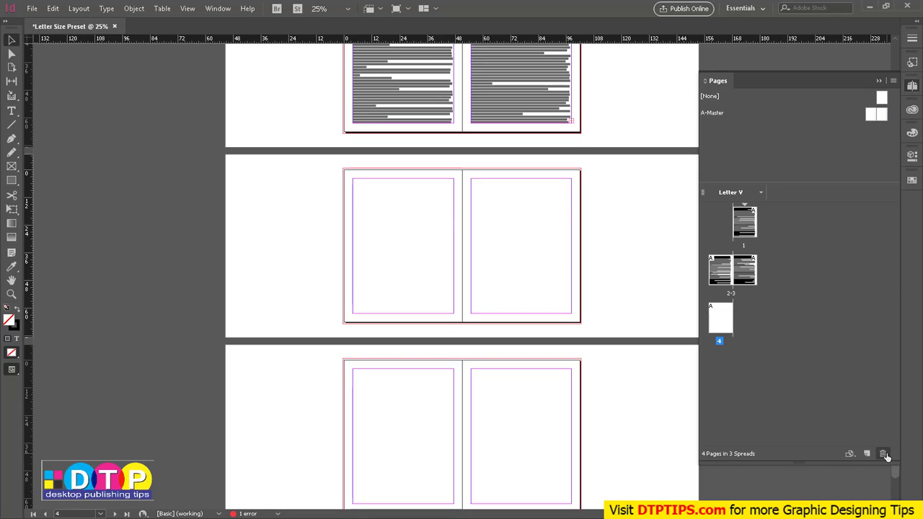
# - Flow page 3's overset text into a new frame on the pasteboard beside page 4, and delete that frame
pyautogui.scroll(4, 494, 309)
pyautogui.scroll(4, 587, 337)
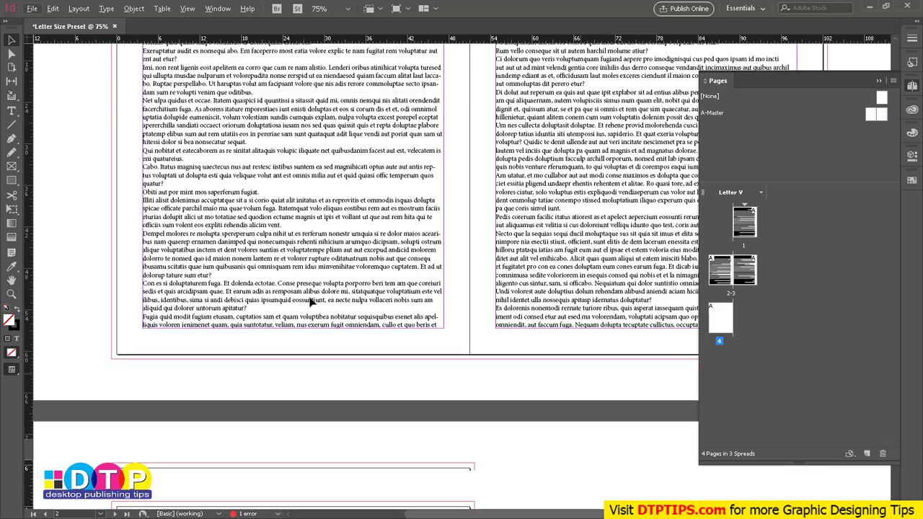
pyautogui.scroll(-3, 371, 301)
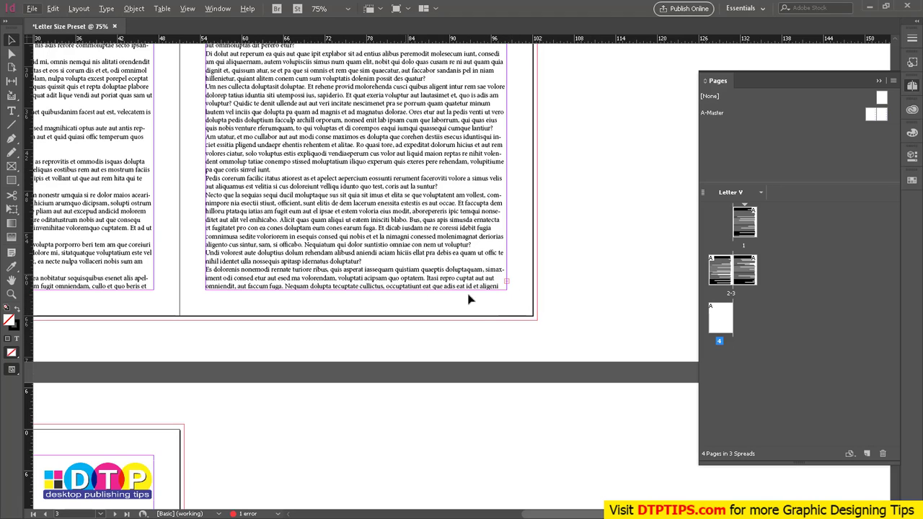
pyautogui.click(507, 284)
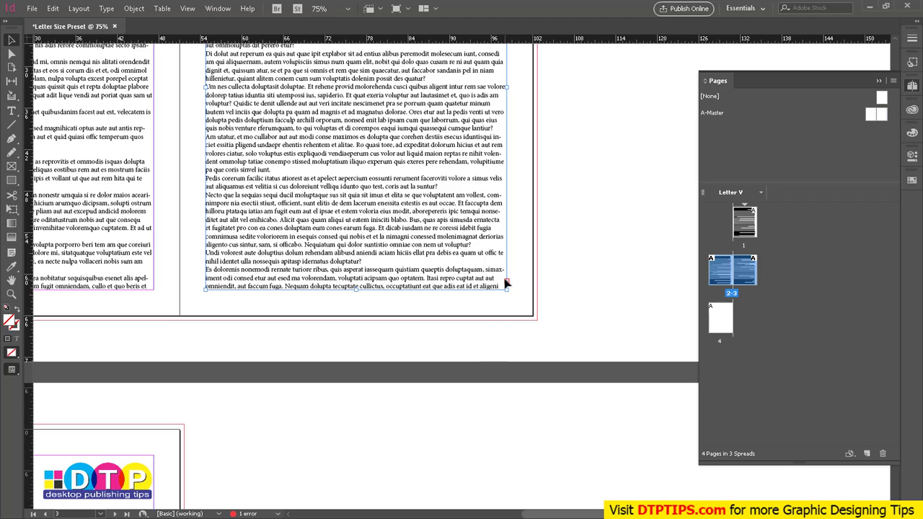
pyautogui.scroll(-5, 497, 297)
pyautogui.moveTo(235, 262); pyautogui.dragTo(579, 489)
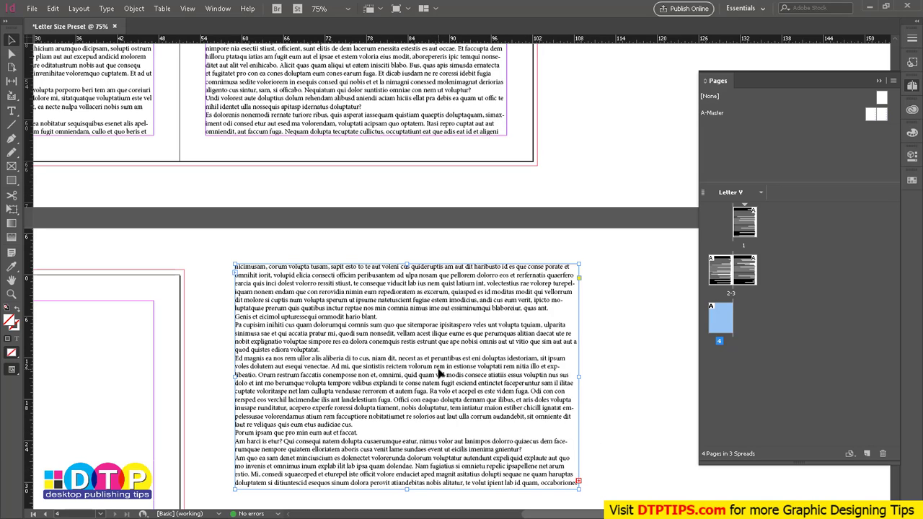
pyautogui.press('Delete')
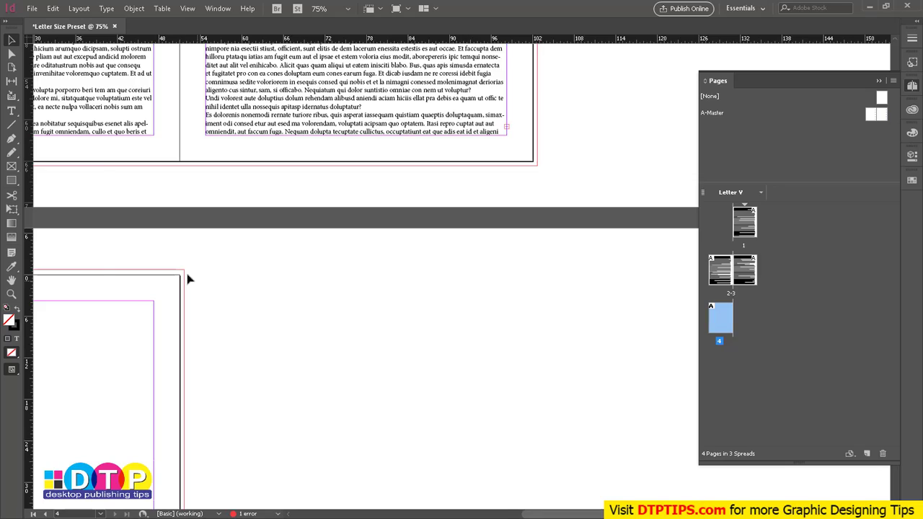
# - Show the text threads between the linked text frames
pyautogui.moveTo(190, 274); pyautogui.dragTo(463, 272)
pyautogui.scroll(10, 469, 268)
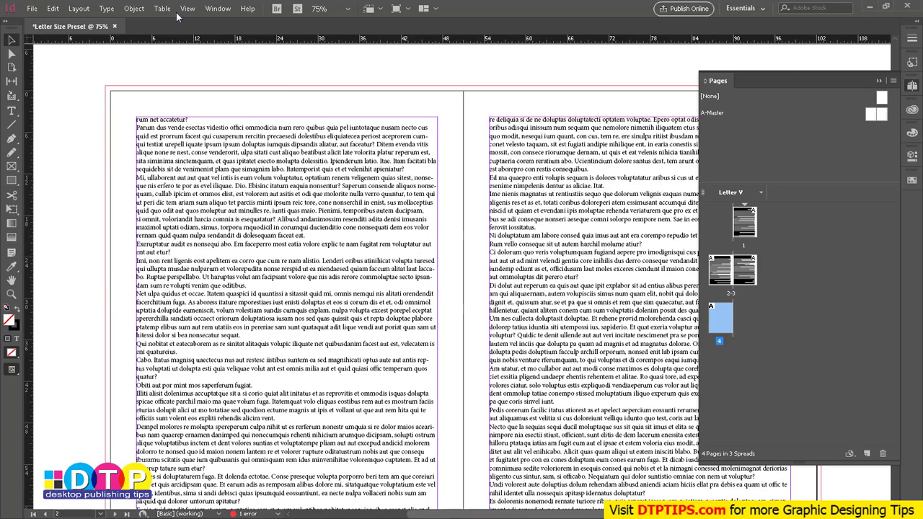
pyautogui.click(107, 8)
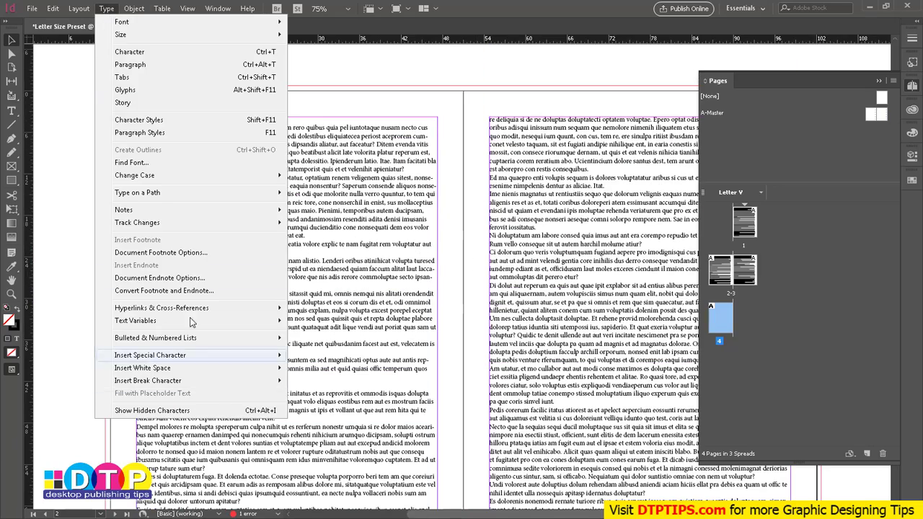
pyautogui.moveTo(187, 8)
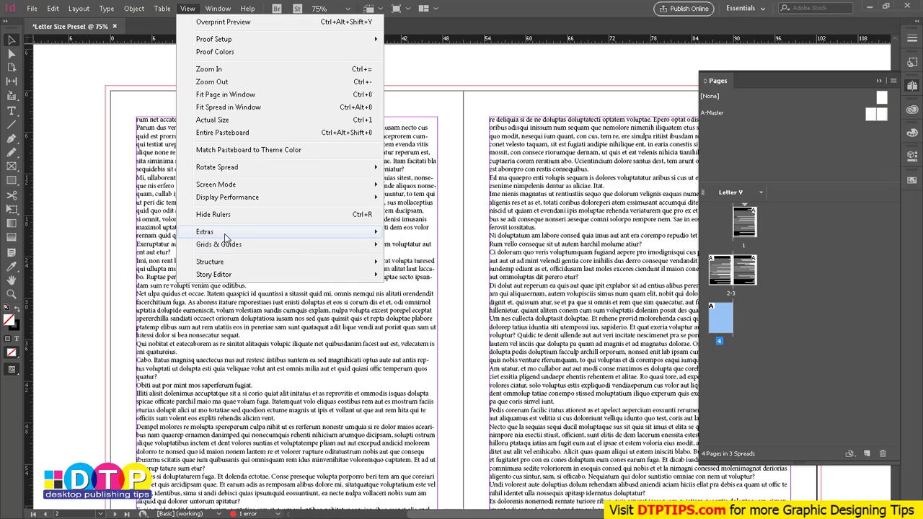
pyautogui.moveTo(225, 235)
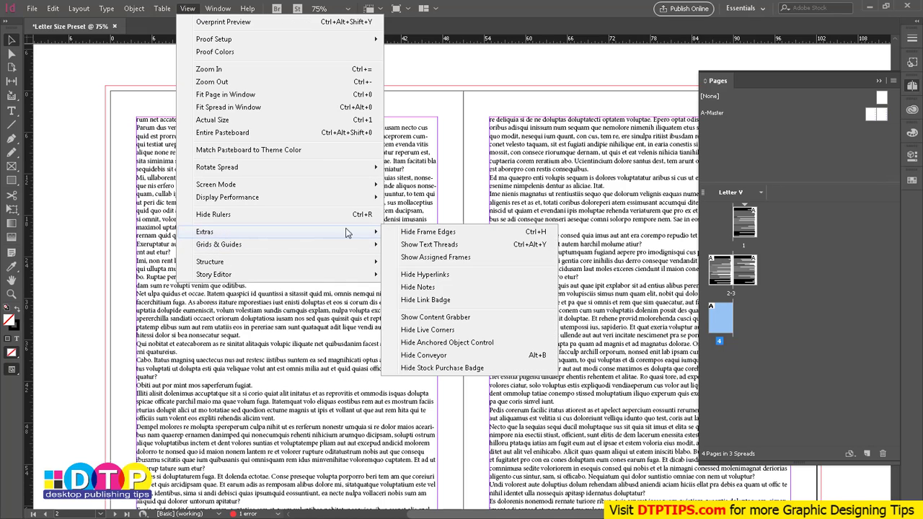
pyautogui.click(430, 246)
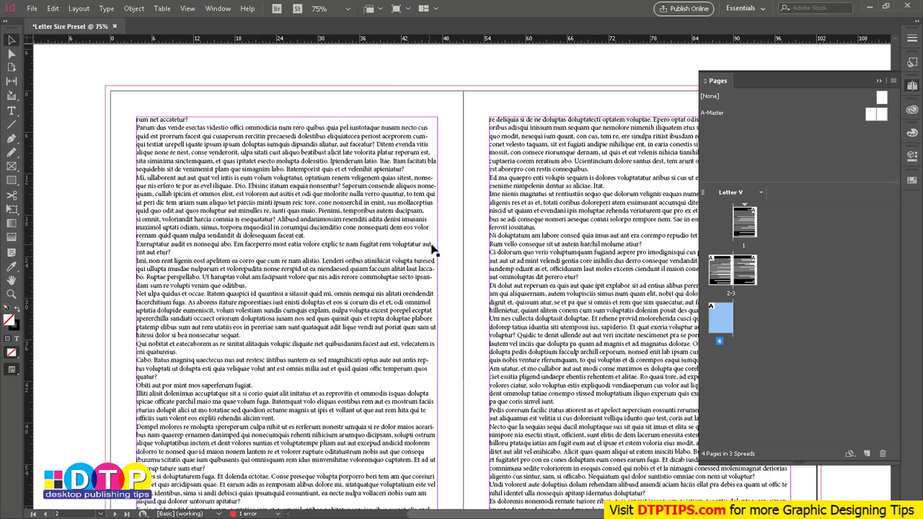
# - Select page 1's text frame and examine how its threads link to the frames on pages 2 and 3
pyautogui.scroll(8, 465, 243)
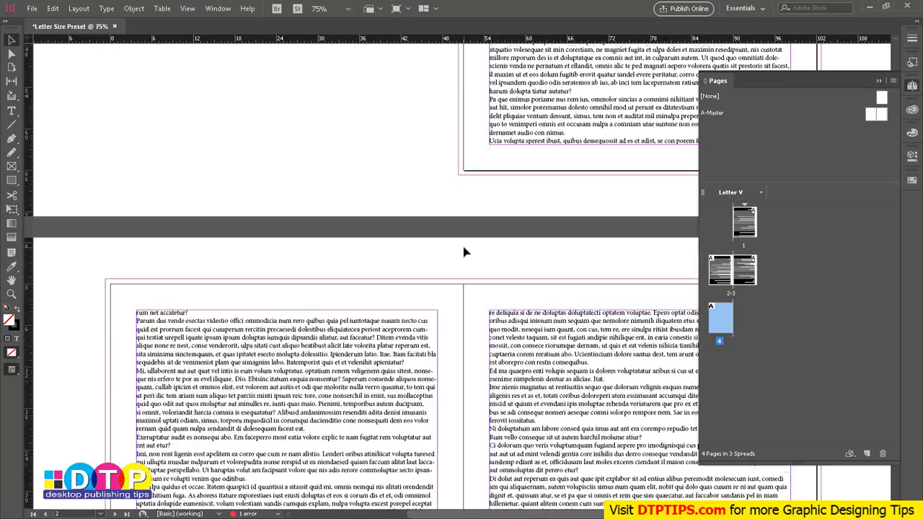
pyautogui.click(512, 243)
pyautogui.scroll(-5, 511, 243)
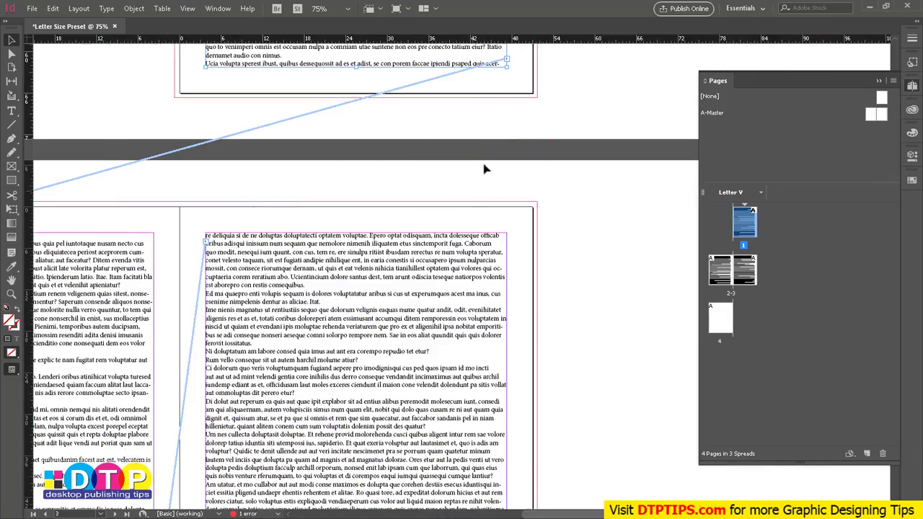
pyautogui.hscroll(-3, 267, 230)
pyautogui.hotkey('ctrl', '-')
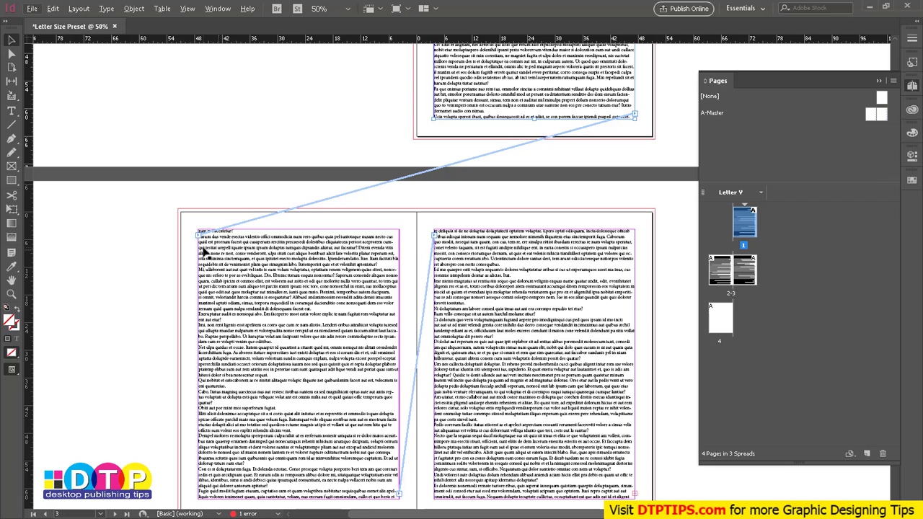
pyautogui.scroll(-1, 442, 250)
pyautogui.scroll(-2, 442, 250)
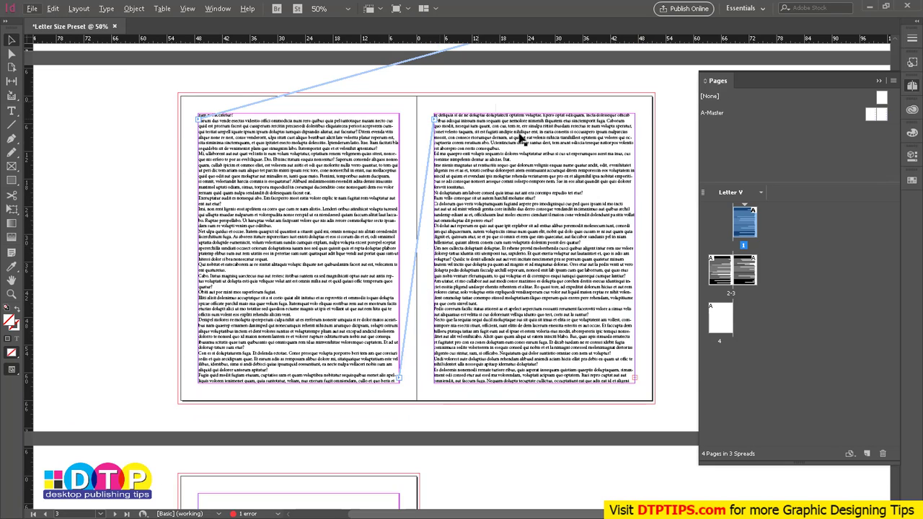
pyautogui.scroll(5, 552, 195)
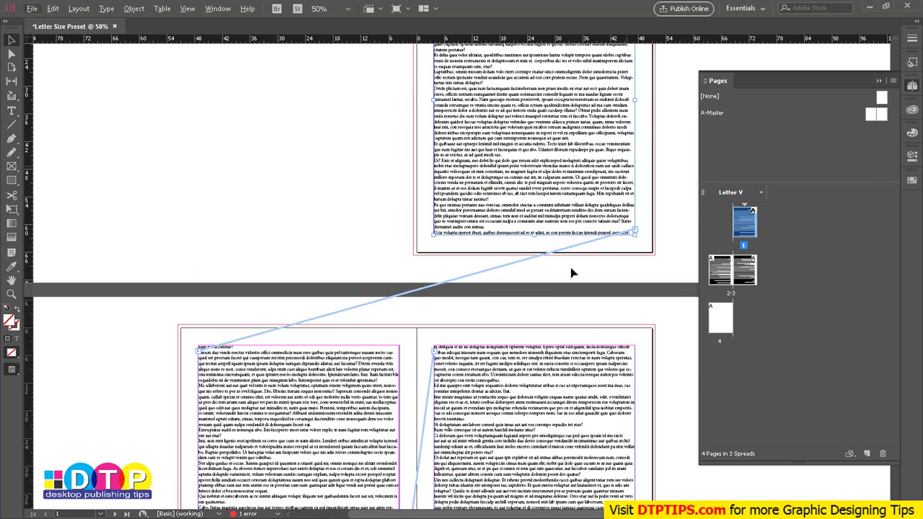
pyautogui.scroll(-5, 570, 271)
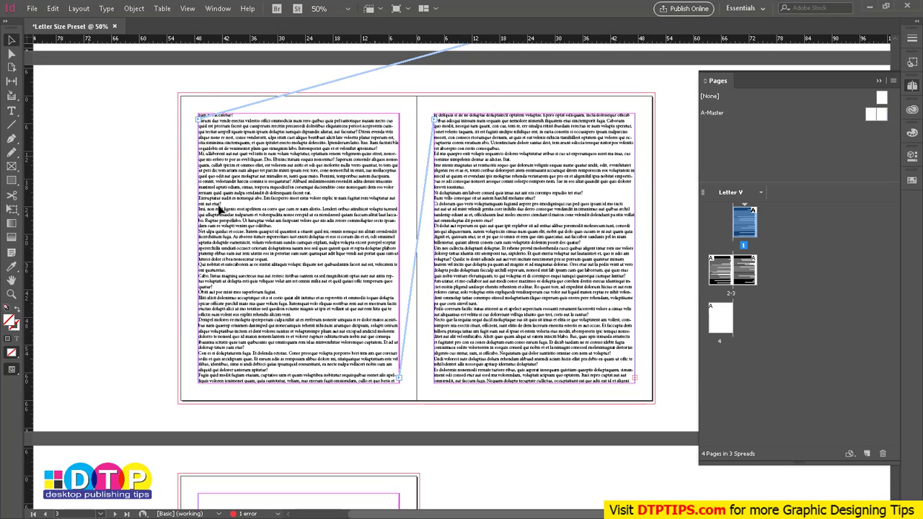
# - Delete both text frames on pages 2 and 3
pyautogui.moveTo(89, 158); pyautogui.dragTo(573, 288)
pyautogui.press('Delete')
pyautogui.scroll(6, 504, 281)
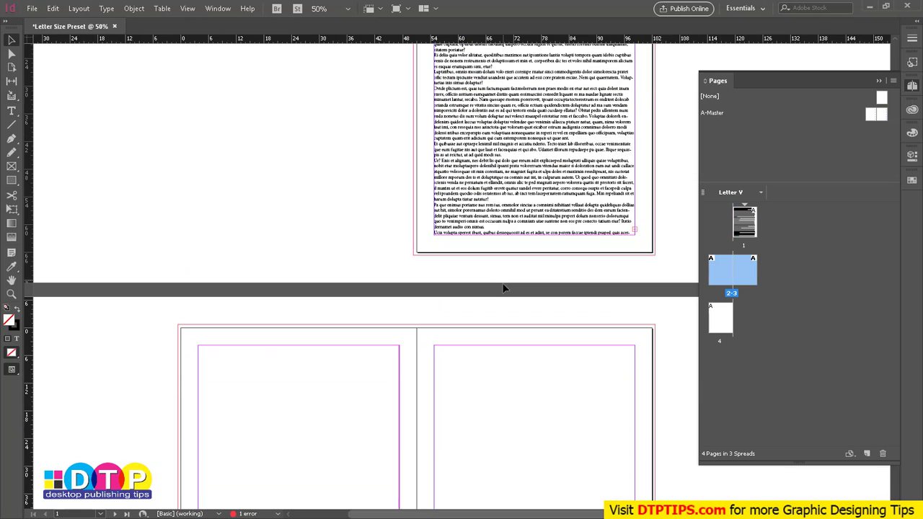
# - Delete pages 3 and 4 from the document
pyautogui.click(561, 277)
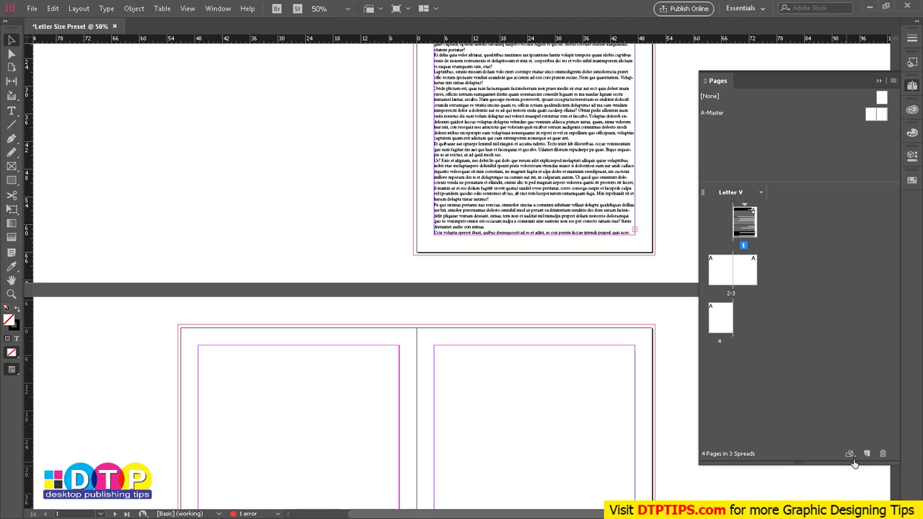
pyautogui.click(720, 317)
pyautogui.keyDown('shift'); pyautogui.click(745, 270); pyautogui.keyUp('shift')
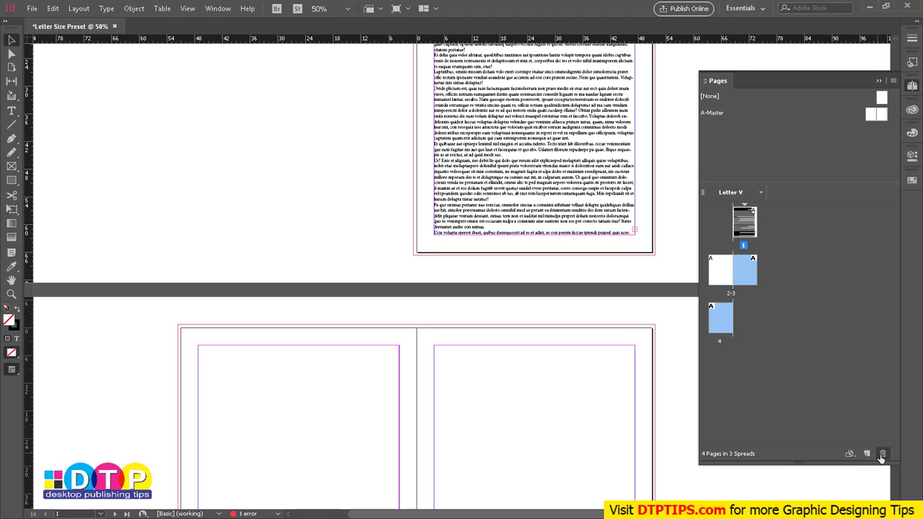
pyautogui.click(882, 454)
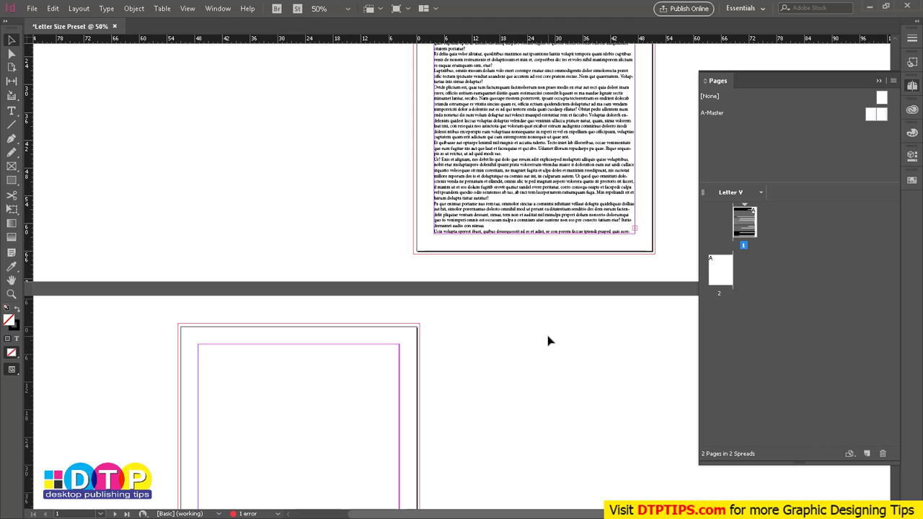
# - Examine the end of page 1's text frame and its overset indicator against the empty page 2
pyautogui.scroll(4, 548, 340)
pyautogui.scroll(-2, 511, 263)
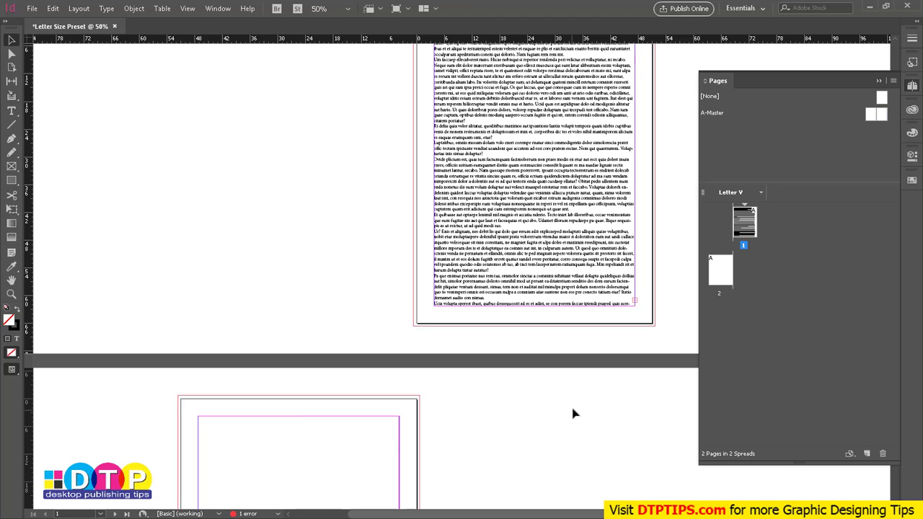
pyautogui.scroll(-3, 541, 332)
pyautogui.scroll(5, 497, 302)
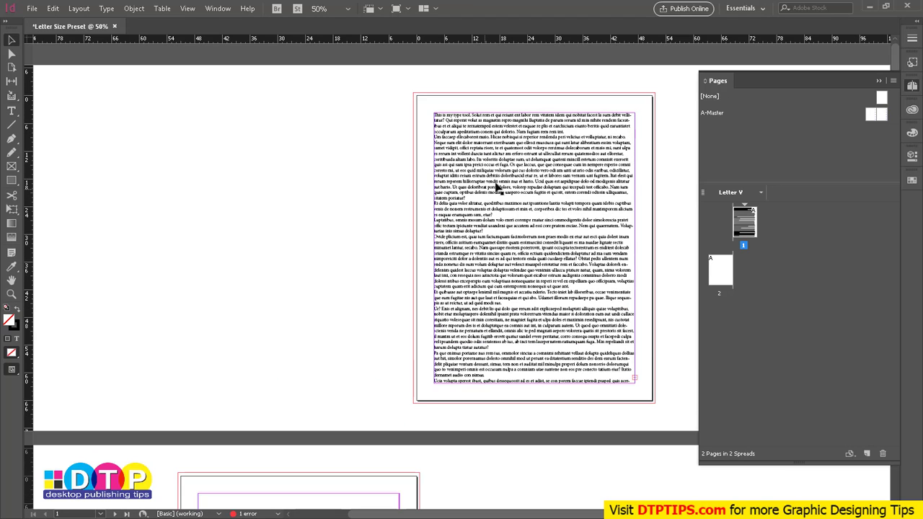
pyautogui.scroll(-5, 533, 392)
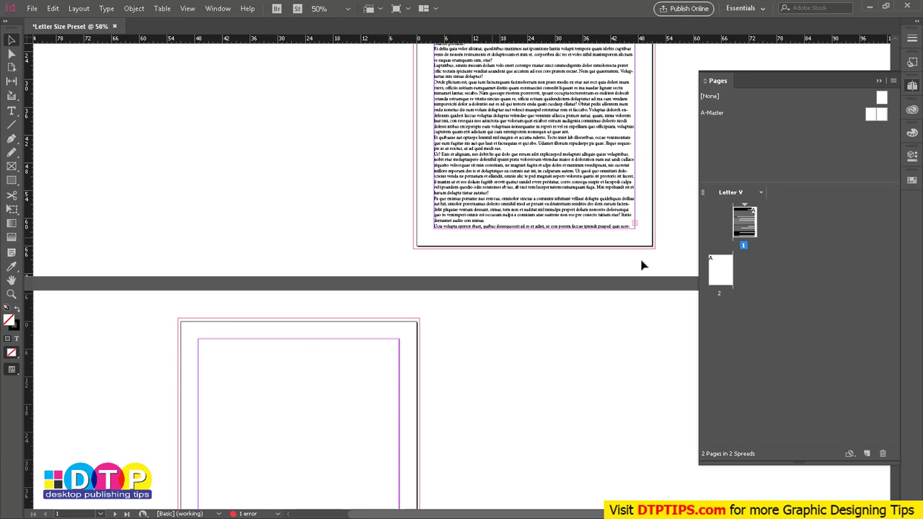
pyautogui.scroll(4, 638, 227)
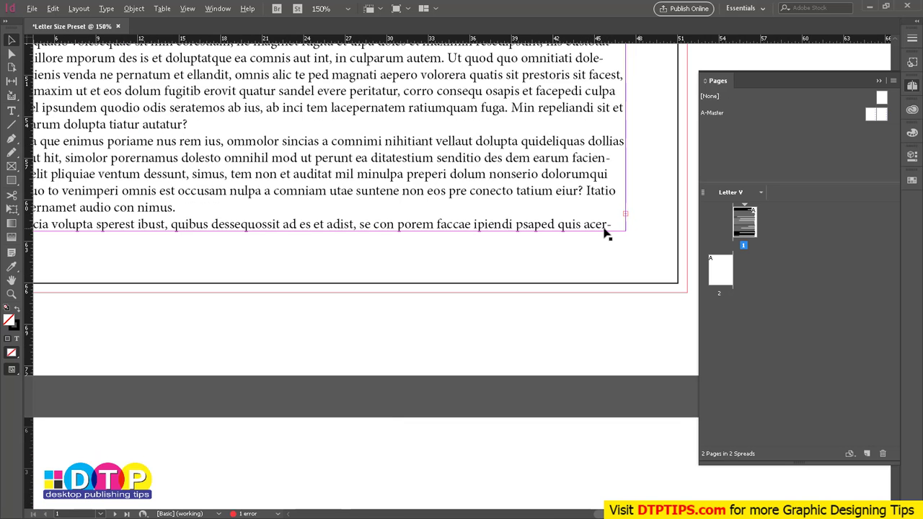
pyautogui.scroll(-1, 591, 238)
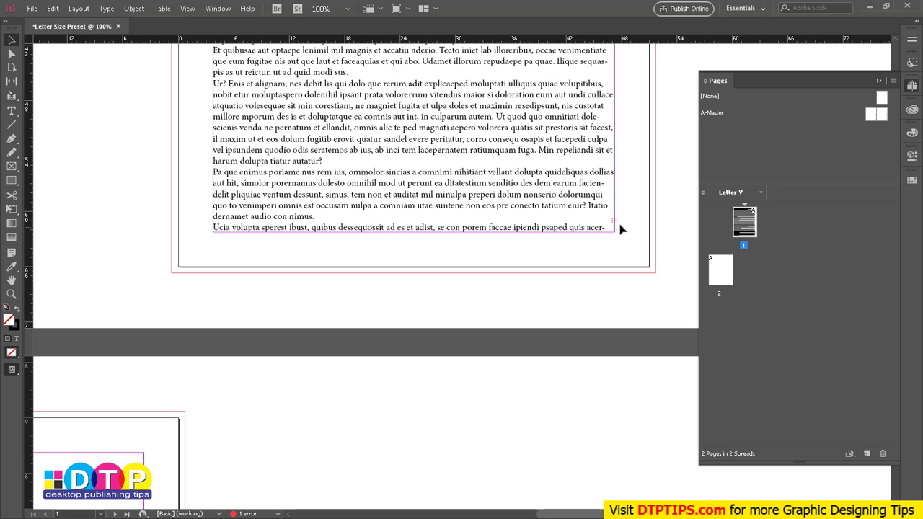
pyautogui.click(615, 227)
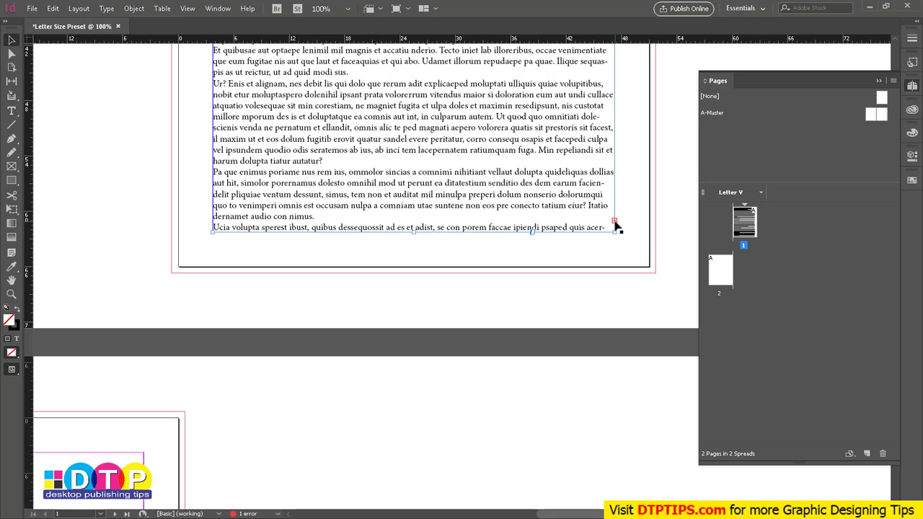
pyautogui.click(614, 222)
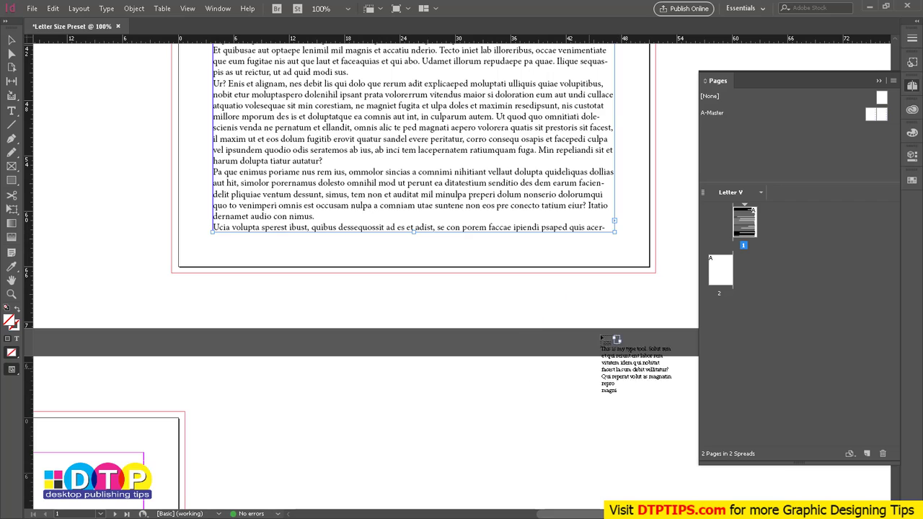
pyautogui.scroll(-5, 601, 340)
pyautogui.hscroll(-5, 534, 325)
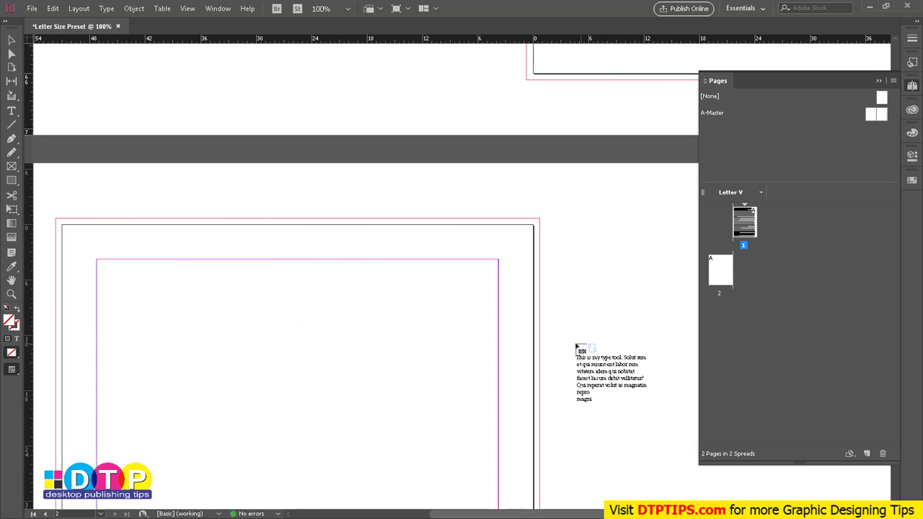
pyautogui.press('a')
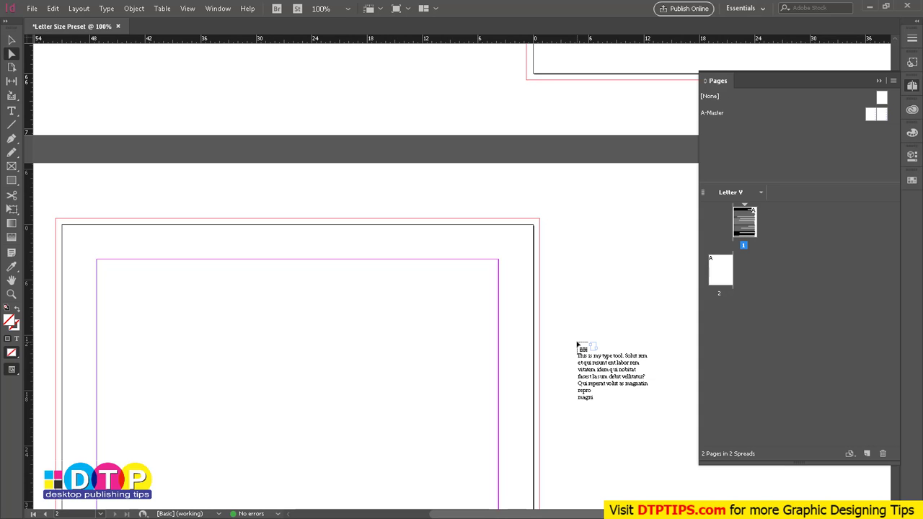
pyautogui.click(543, 245)
pyautogui.hscroll(9, 555, 253)
pyautogui.scroll(6, 578, 263)
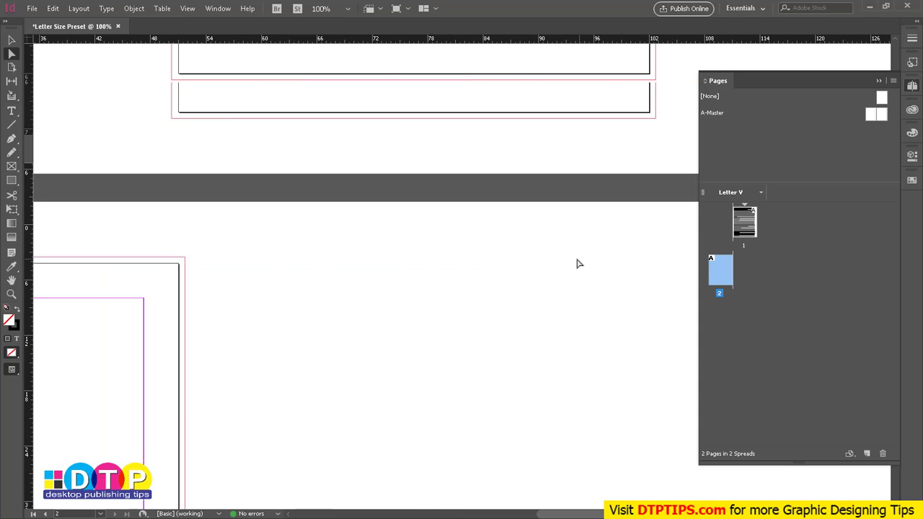
pyautogui.click(580, 264)
pyautogui.scroll(-8, 516, 416)
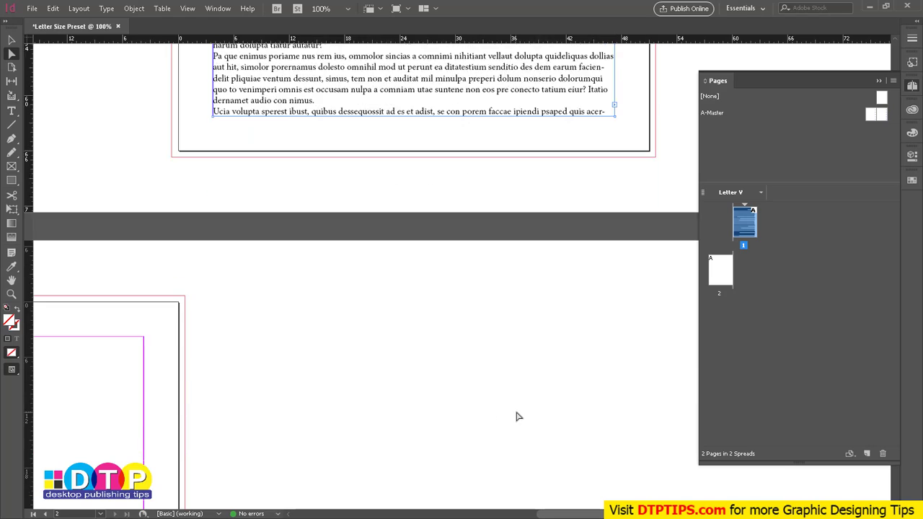
# - Load page 1's overset text and place it in a short threaded frame spanning page 2's margins at the page top
pyautogui.hotkey('ctrl', '-')
pyautogui.hotkey('ctrl', '-')
pyautogui.hotkey('ctrl', '-')
pyautogui.hotkey('ctrl', '-')
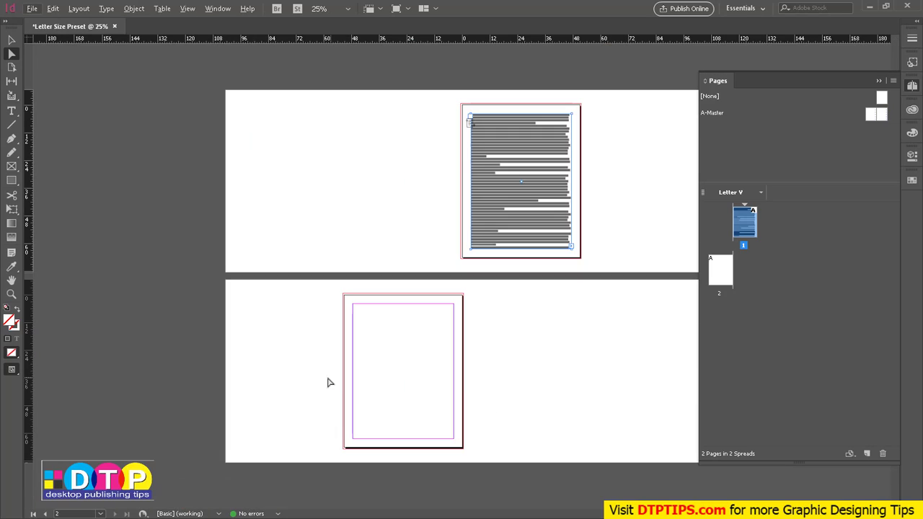
pyautogui.click(573, 248)
pyautogui.click(358, 315)
pyautogui.moveTo(359, 315); pyautogui.dragTo(366, 315)
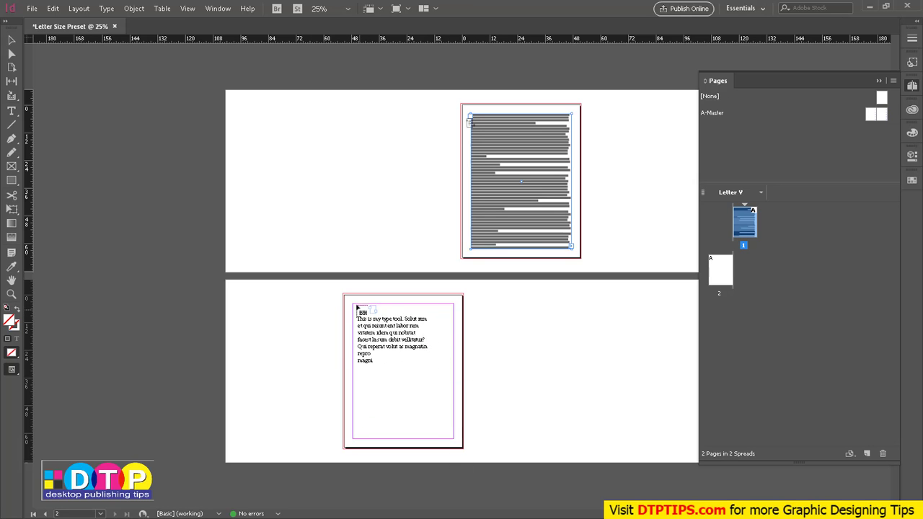
pyautogui.moveTo(354, 307); pyautogui.dragTo(454, 341)
pyautogui.click(454, 341)
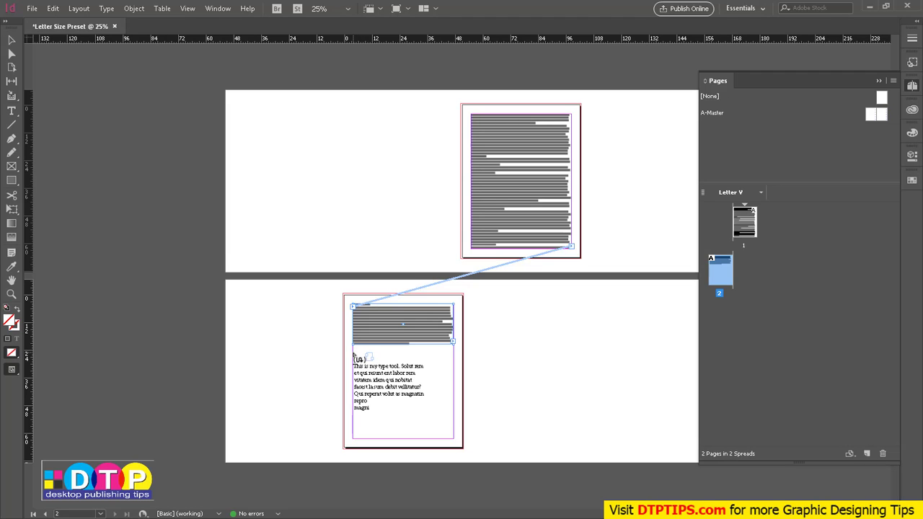
# - Autoflow the remaining text from below page 2's short frame, adding the pages it needs
pyautogui.keyDown('shift'); pyautogui.click(355, 357); pyautogui.keyUp('shift')
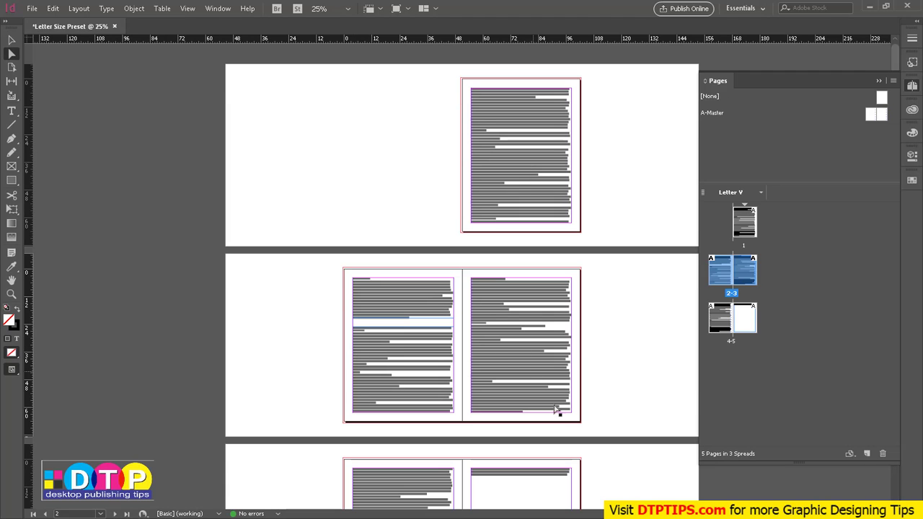
pyautogui.scroll(-3, 556, 409)
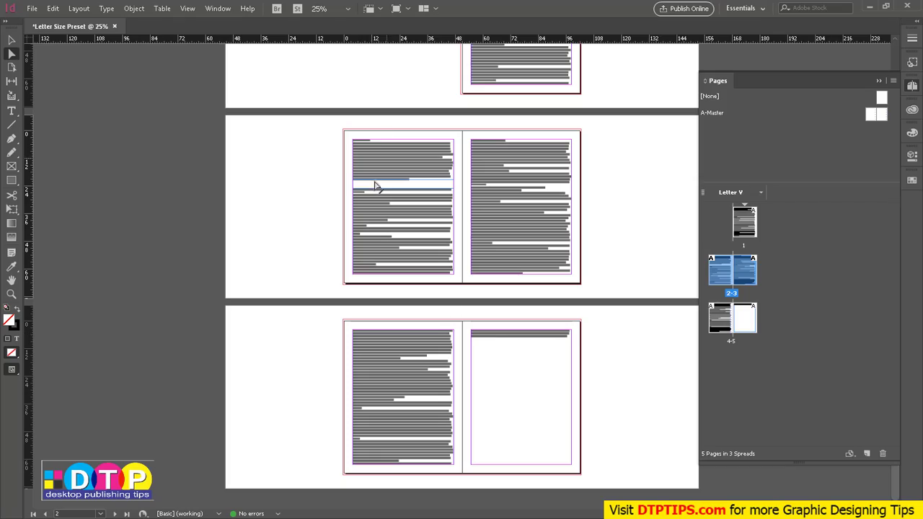
pyautogui.hotkey('ctrl', '1')
pyautogui.hotkey('ctrl', '5')
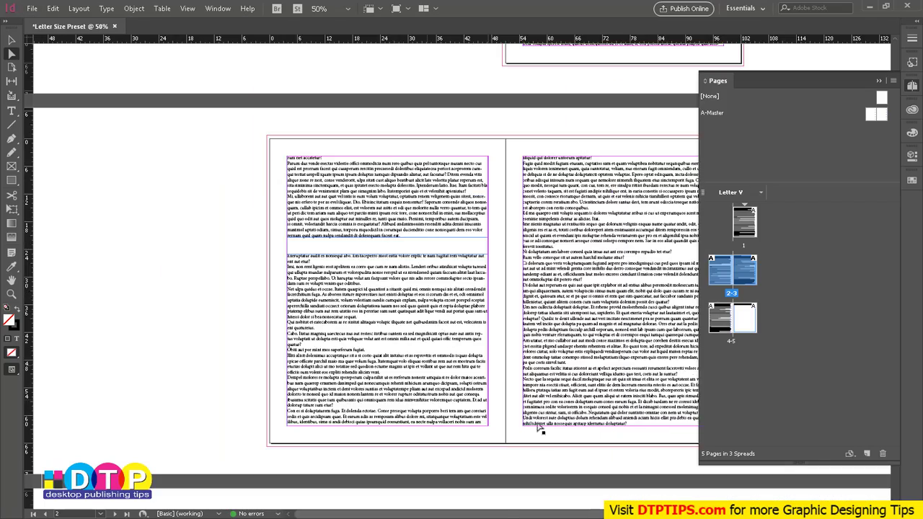
# - Review how the autoflowed text runs through all spreads, from page 1 to page 5
pyautogui.scroll(-5, 540, 428)
pyautogui.scroll(2, 447, 361)
pyautogui.scroll(6, 449, 362)
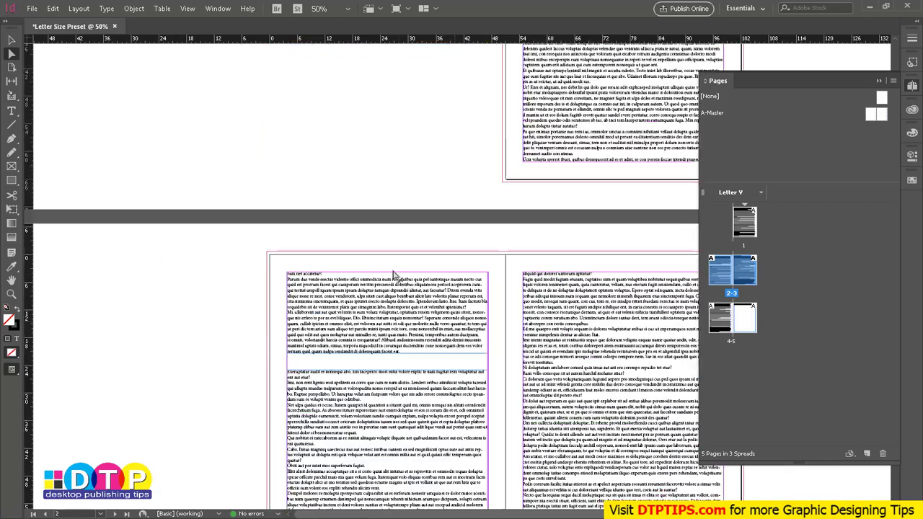
pyautogui.scroll(-1, 436, 319)
pyautogui.hscroll(2, 513, 333)
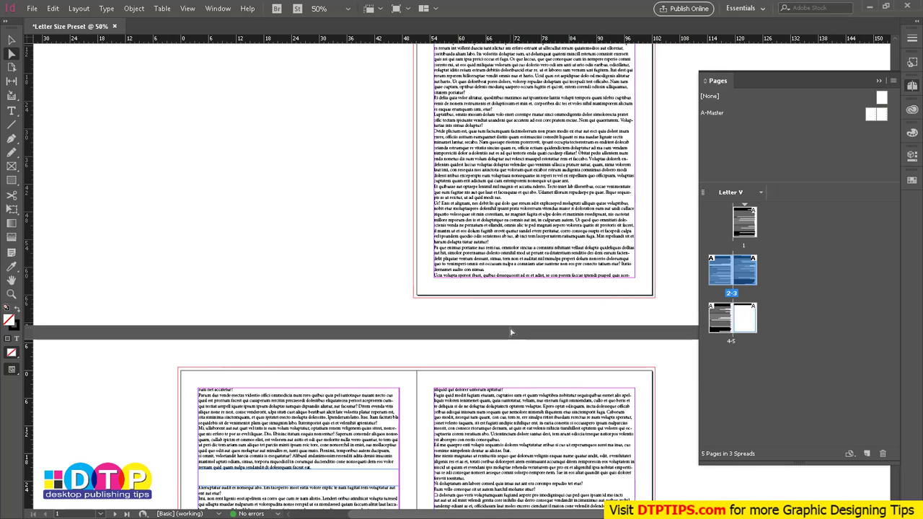
pyautogui.scroll(-5, 403, 335)
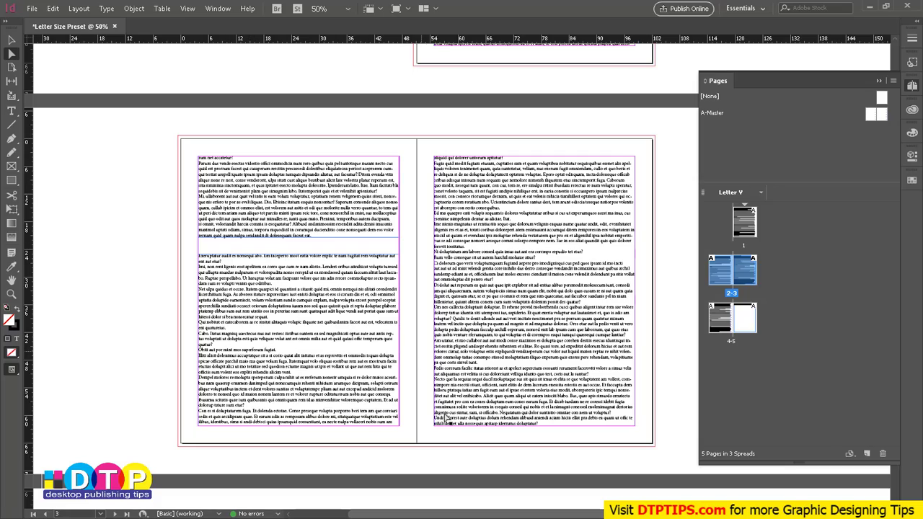
pyautogui.scroll(-8, 433, 422)
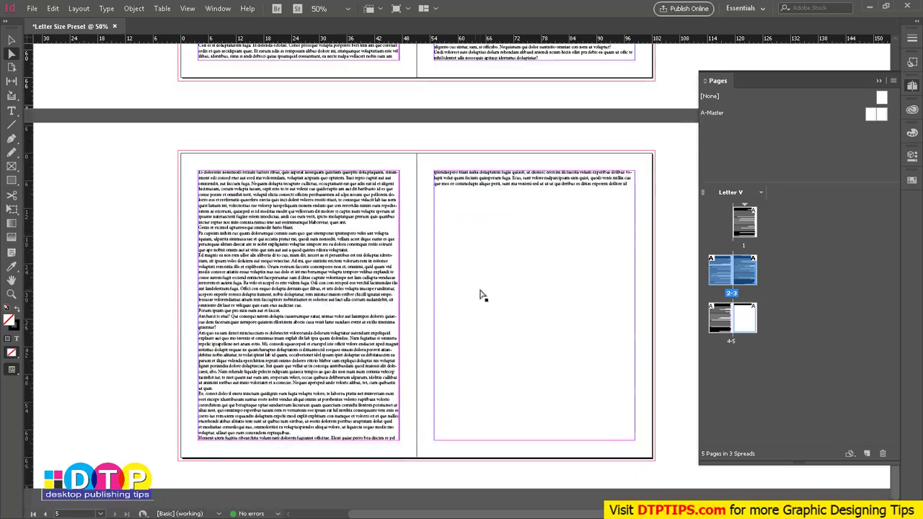
pyautogui.scroll(15, 490, 335)
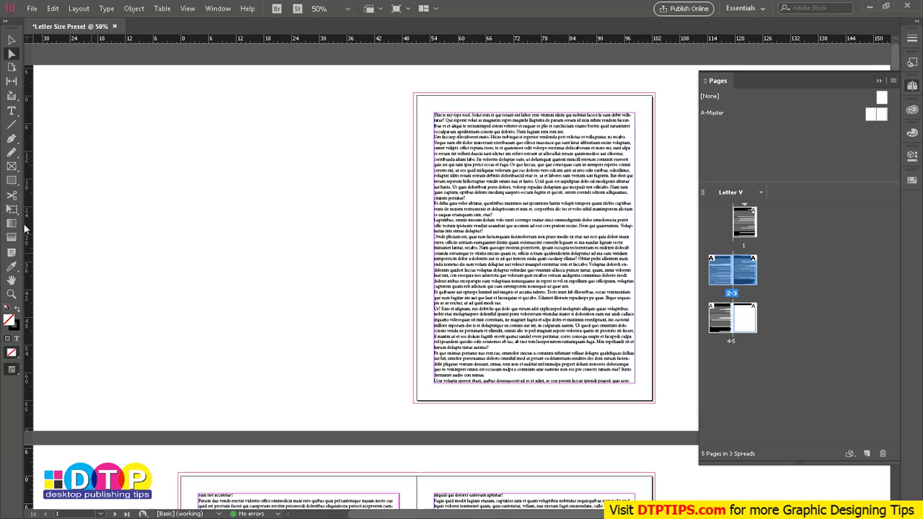
# - Shorten page 5's text frame so that it ends just below its last line of text
pyautogui.click(11, 110)
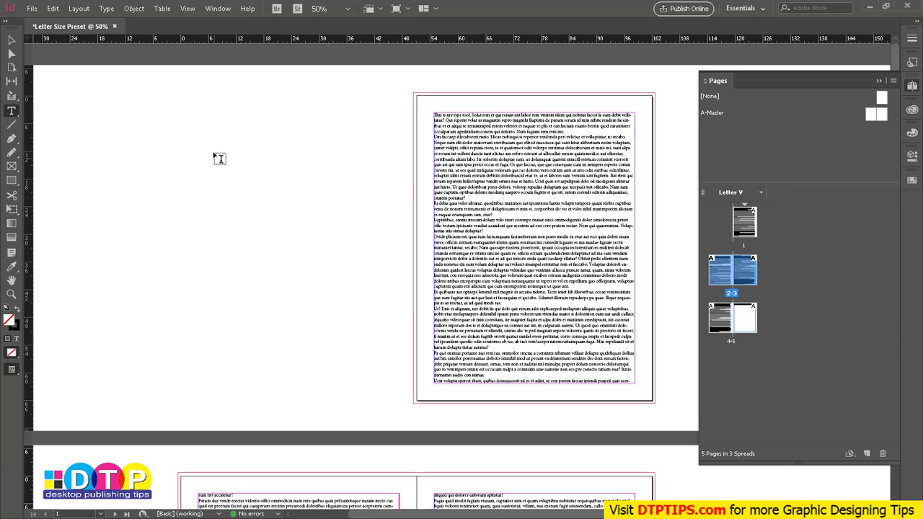
pyautogui.scroll(-7, 414, 340)
pyautogui.scroll(-4, 447, 353)
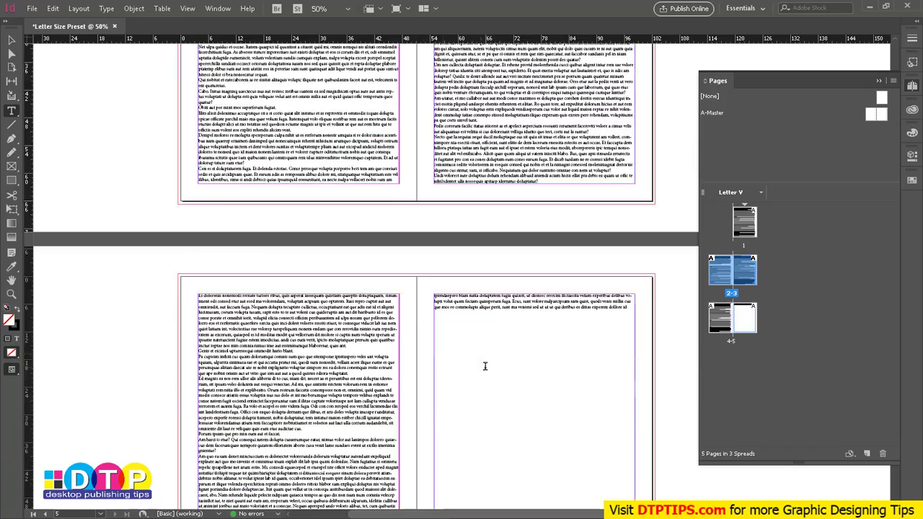
pyautogui.scroll(3, 406, 243)
pyautogui.click(12, 40)
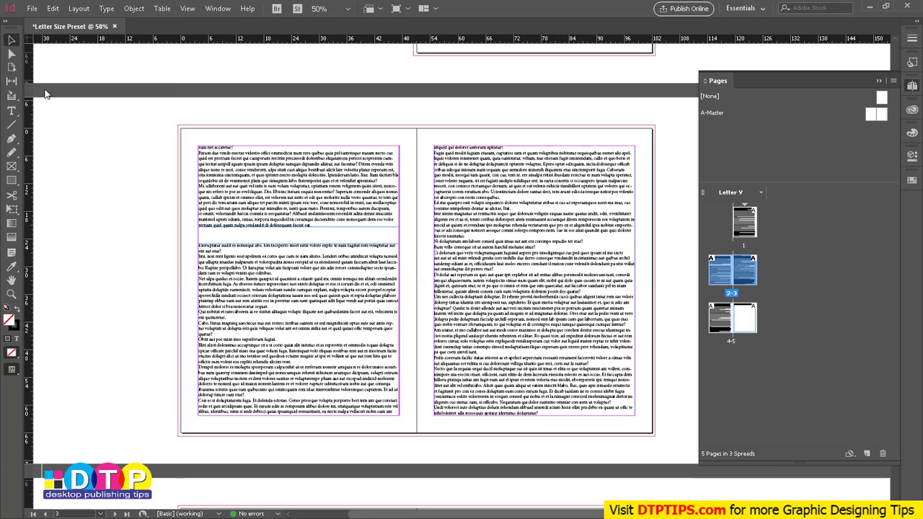
pyautogui.scroll(-4, 545, 371)
pyautogui.click(546, 370)
pyautogui.moveTo(534, 488); pyautogui.dragTo(550, 259)
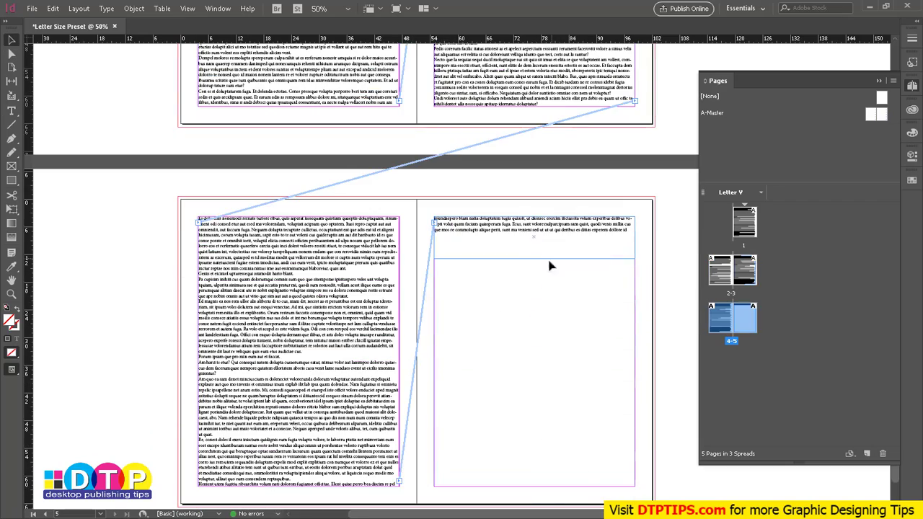
pyautogui.click(12, 110)
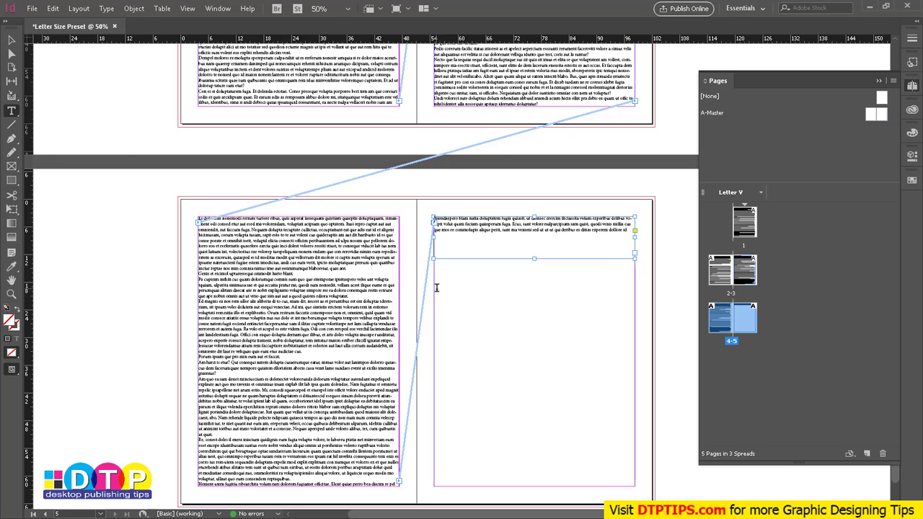
pyautogui.click(456, 321)
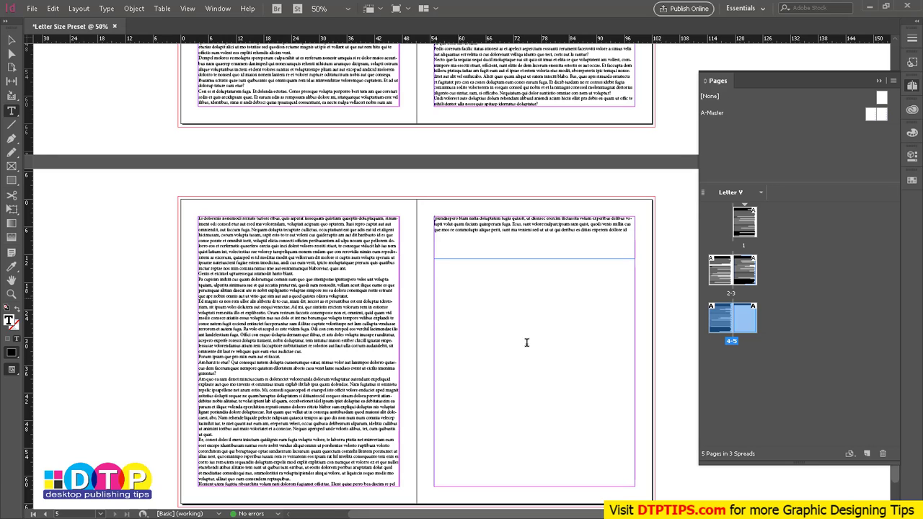
pyautogui.click(12, 40)
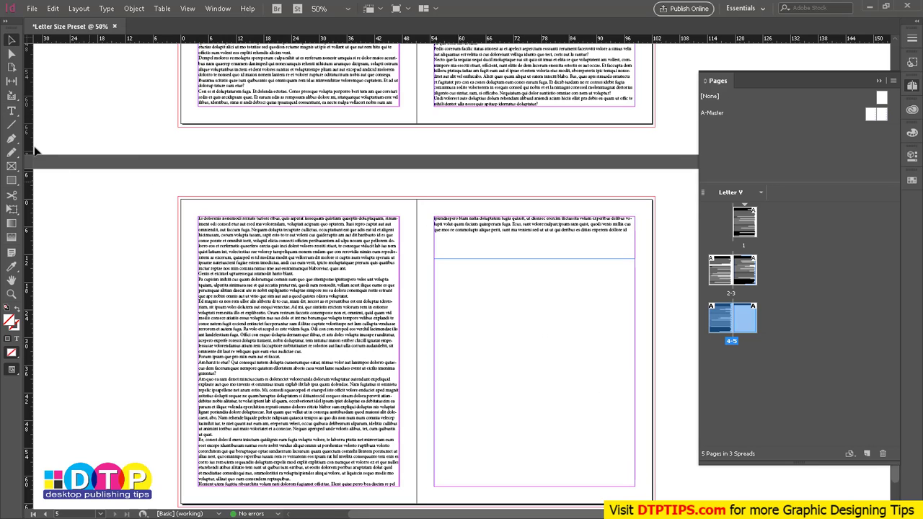
pyautogui.click(12, 112)
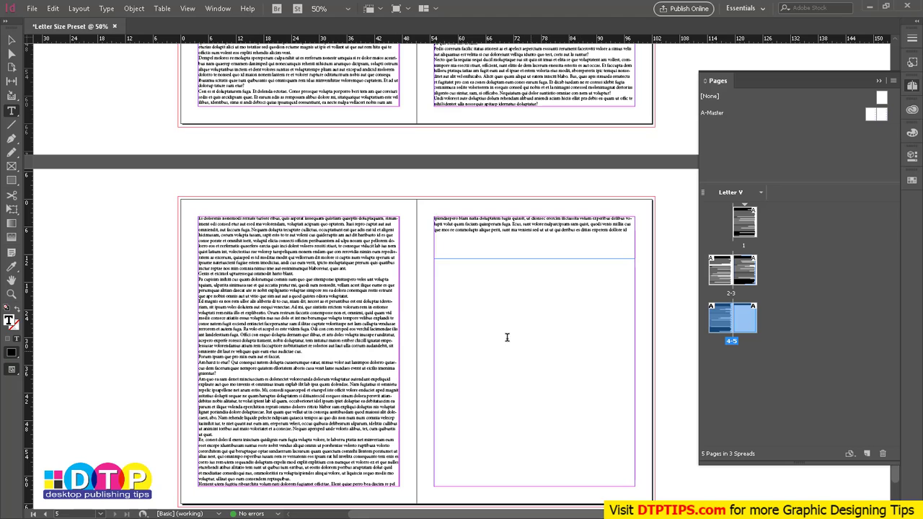
pyautogui.press('Escape')
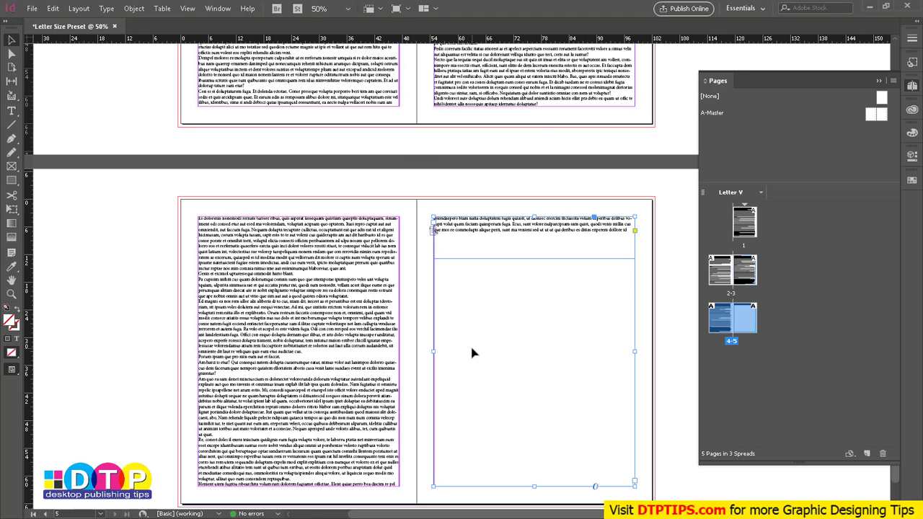
pyautogui.moveTo(468, 252); pyautogui.dragTo(521, 435)
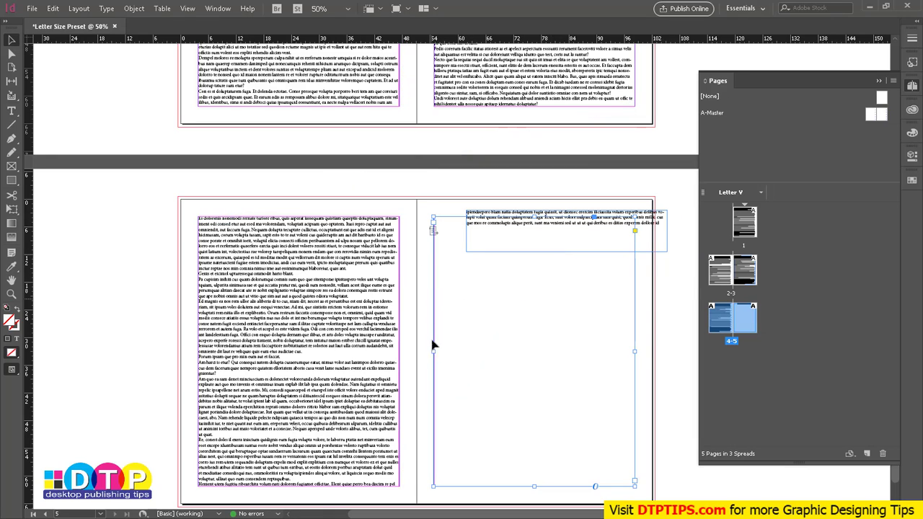
pyautogui.moveTo(653, 341); pyautogui.dragTo(591, 384)
pyautogui.moveTo(532, 230); pyautogui.dragTo(468, 249)
# - Draw a new text frame in the empty area of page 5 and enter "THIS IS HEADING"
pyautogui.click(10, 110)
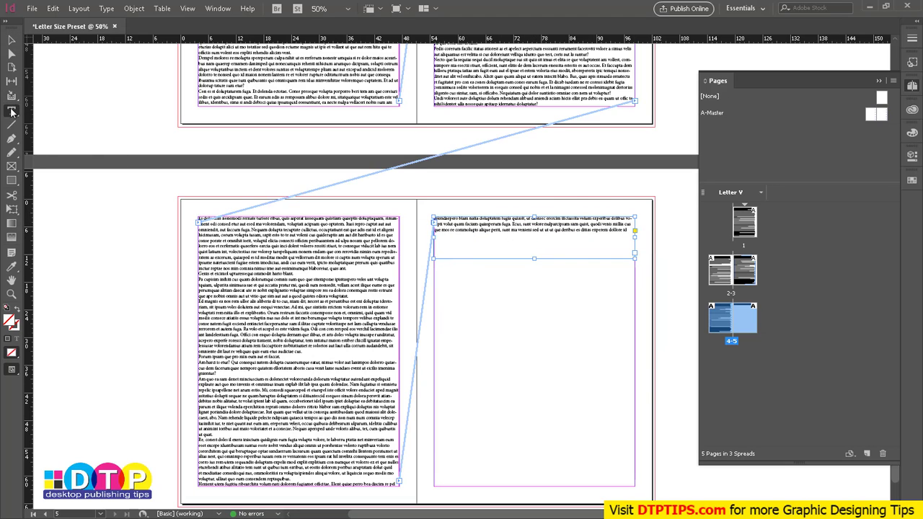
pyautogui.moveTo(447, 313); pyautogui.dragTo(606, 411)
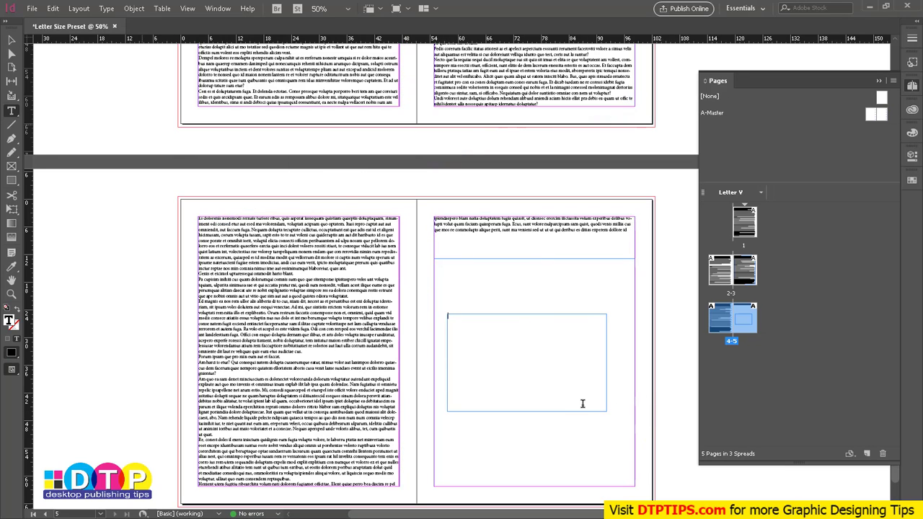
pyautogui.write('THIS IS HEADING')
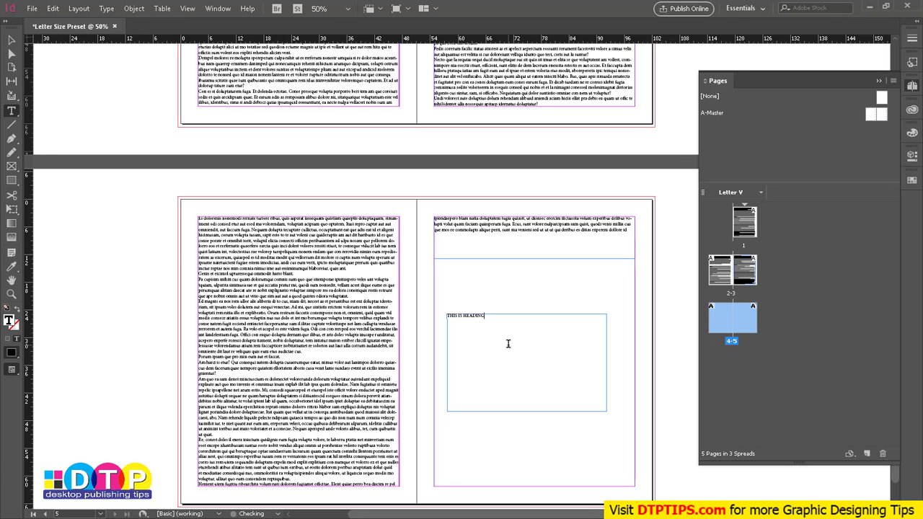
# - Reduce the heading's text frame on page 5 to a wide, shallow strip and move it up slightly
pyautogui.click(12, 39)
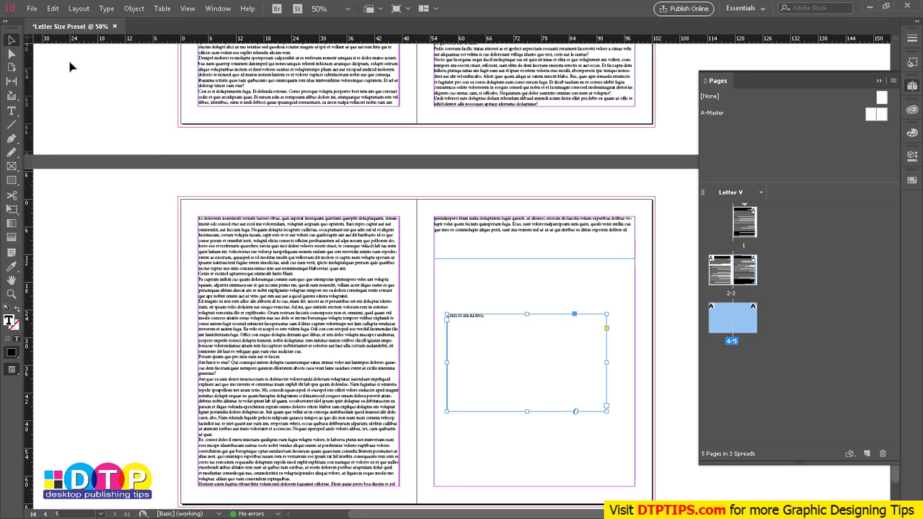
pyautogui.moveTo(606, 411); pyautogui.dragTo(623, 342)
pyautogui.moveTo(488, 323); pyautogui.dragTo(488, 309)
pyautogui.click(562, 348)
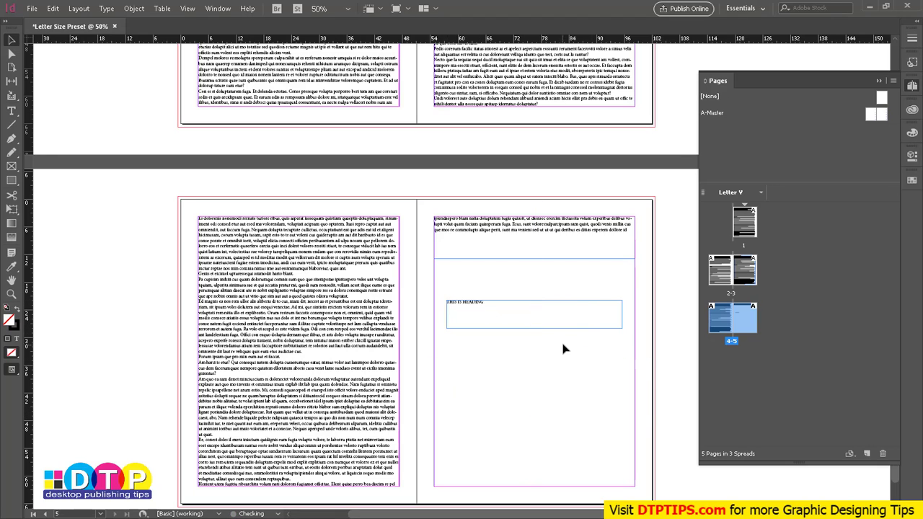
# - Show the heading frame's properties and extend the panel to include the full character settings
pyautogui.click(541, 319)
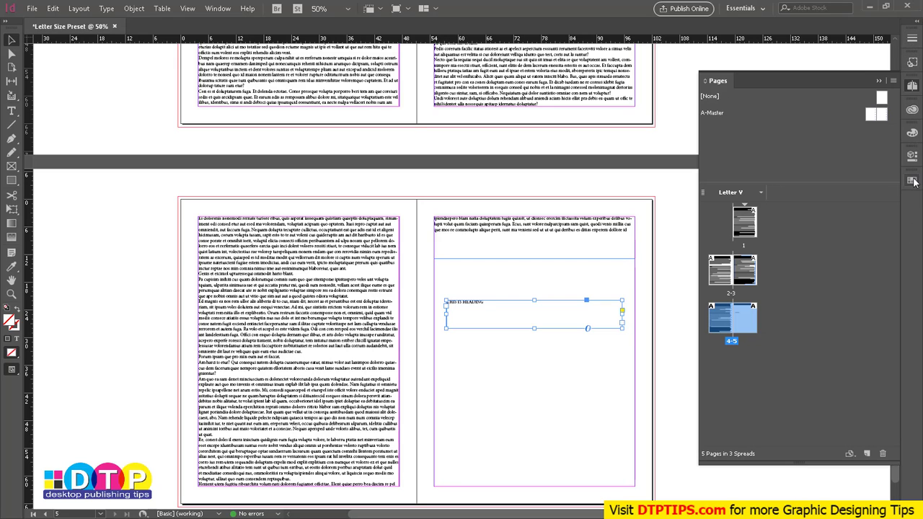
pyautogui.click(912, 155)
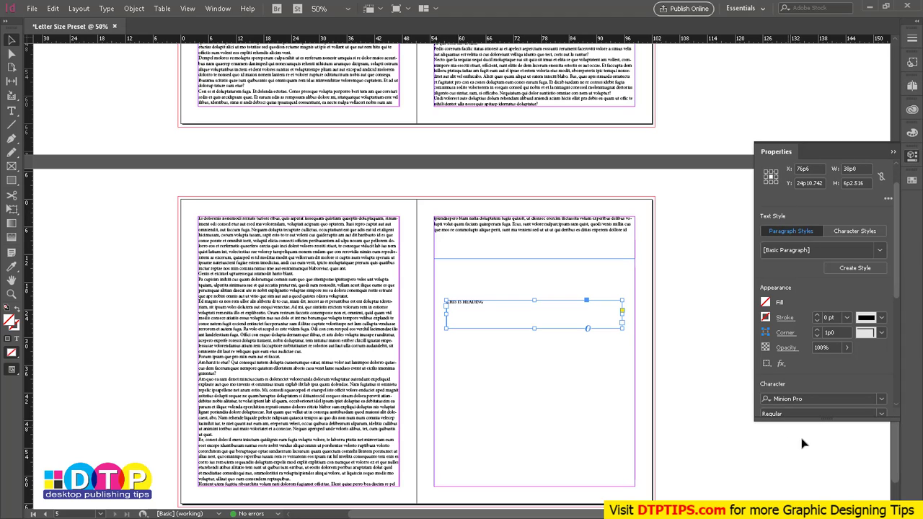
pyautogui.moveTo(831, 424); pyautogui.dragTo(830, 486)
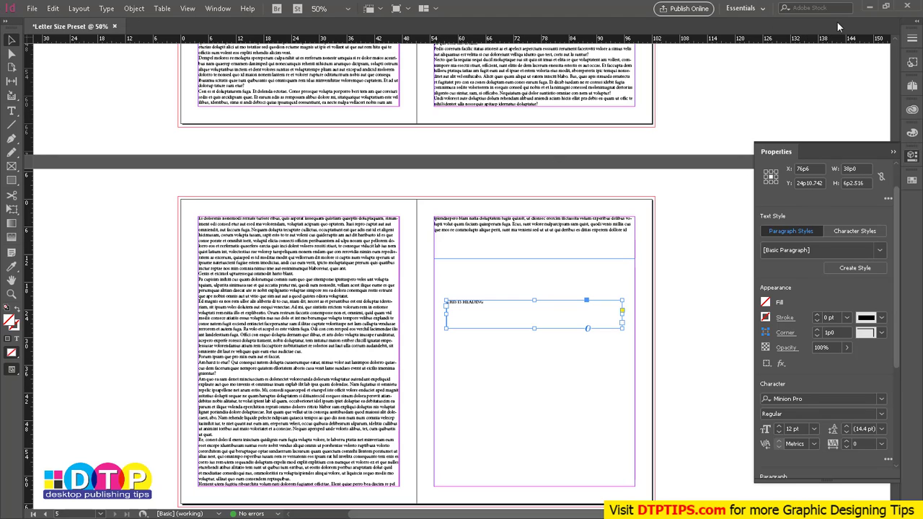
# - Switch to the Book workspace
pyautogui.click(217, 8)
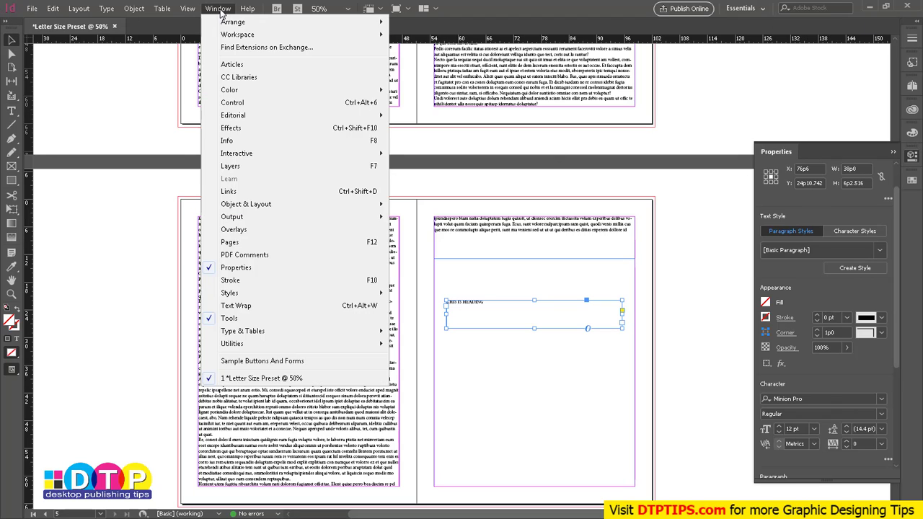
pyautogui.moveTo(239, 36)
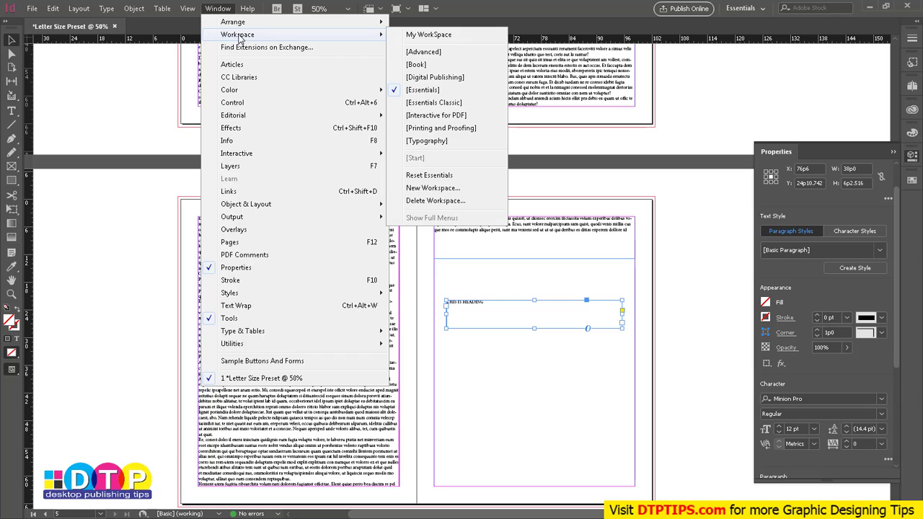
pyautogui.click(415, 64)
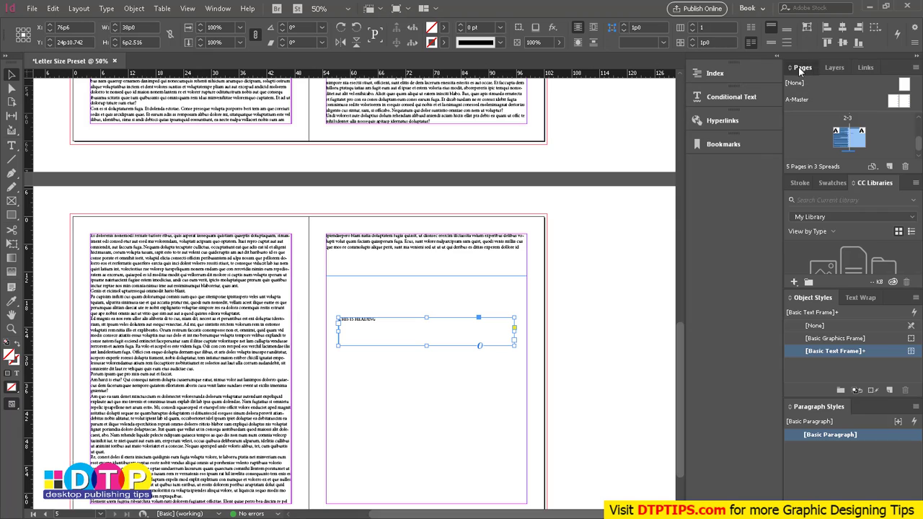
# - Gather the Pages, Links, Layers, Stroke, Swatches, CC Libraries, Paragraph Styles, Object Styles and Text Wrap panels in one dock and collapse it to icons
pyautogui.moveTo(798, 67); pyautogui.dragTo(717, 164)
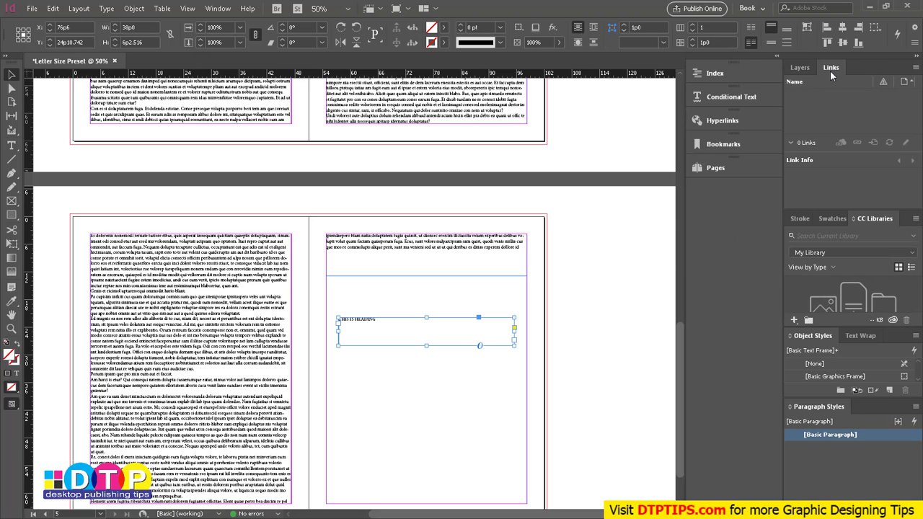
pyautogui.moveTo(830, 70); pyautogui.dragTo(714, 216)
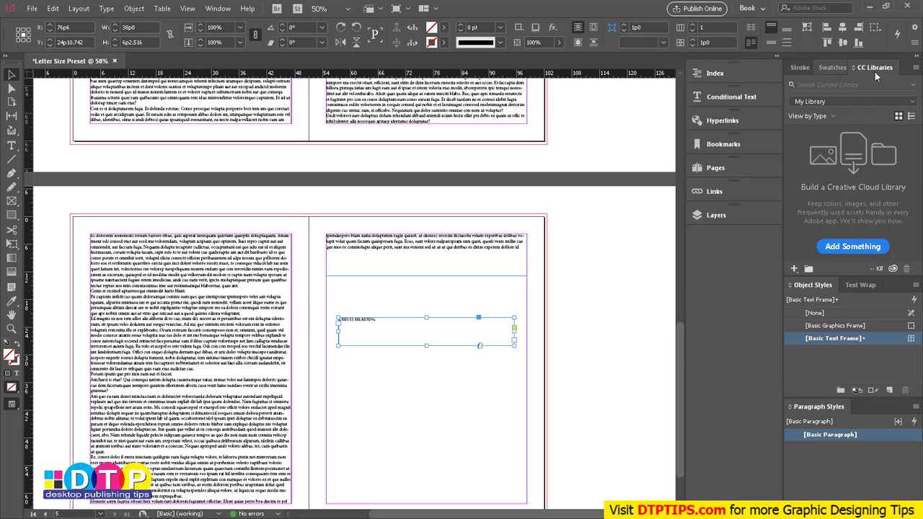
pyautogui.moveTo(829, 62); pyautogui.dragTo(762, 240)
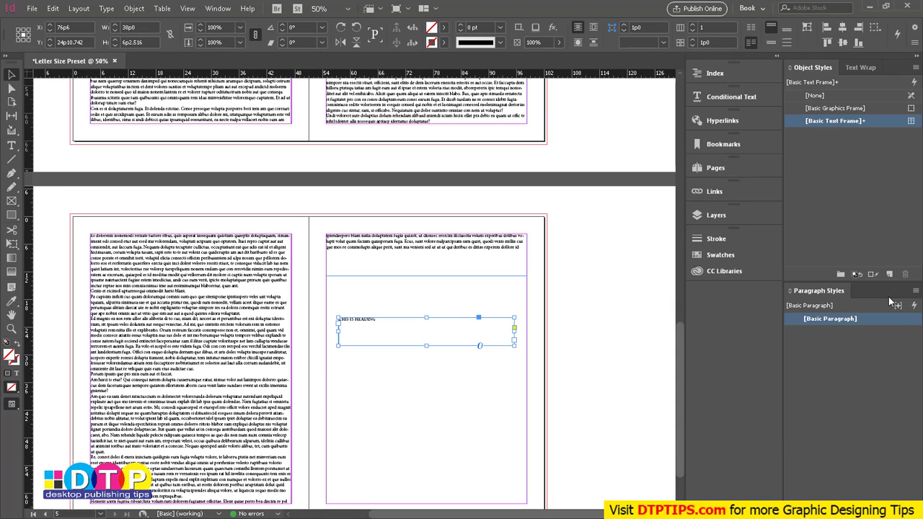
pyautogui.moveTo(888, 296)
pyautogui.mouseDown()
pyautogui.moveTo(747, 307)
pyautogui.moveTo(734, 298)
pyautogui.mouseUp()
pyautogui.moveTo(875, 58); pyautogui.dragTo(731, 316)
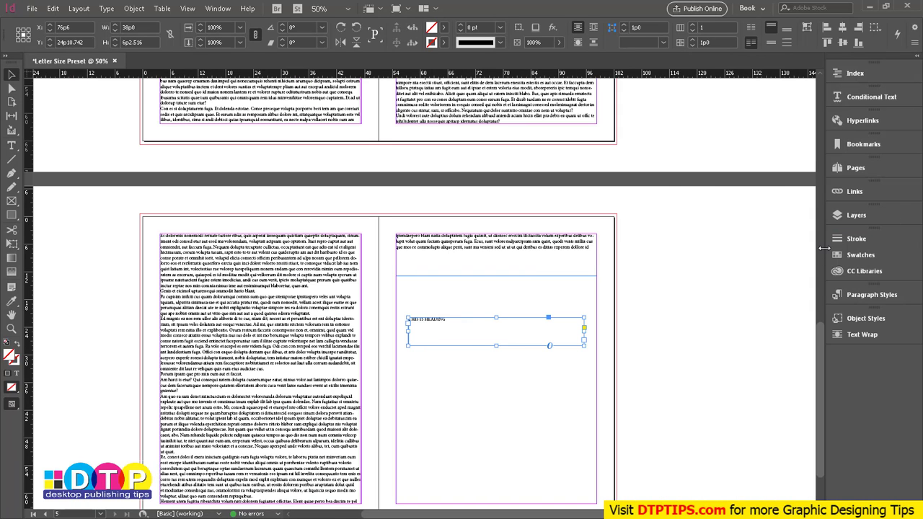
pyautogui.moveTo(824, 247); pyautogui.dragTo(903, 254)
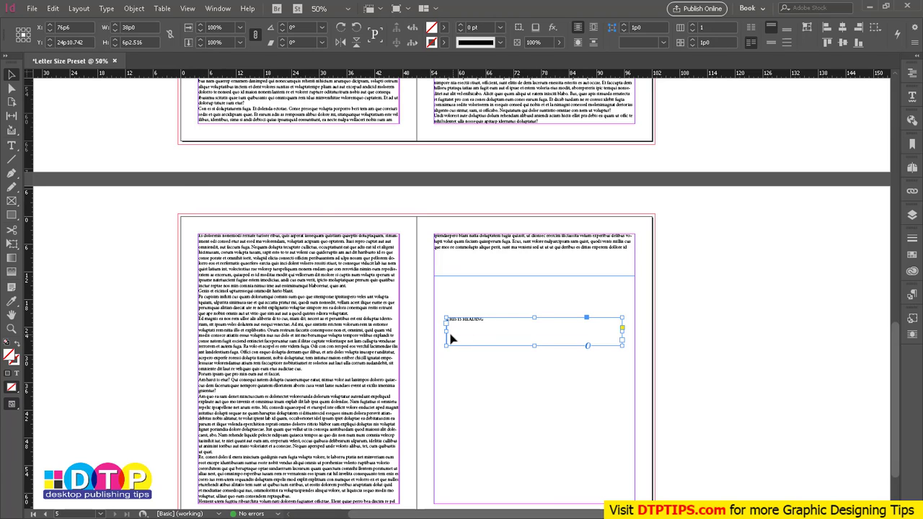
# - Extend the heading frame to page 5's inner margin and set its text size to 25 pt and finally 30 pt
pyautogui.moveTo(447, 333); pyautogui.dragTo(434, 333)
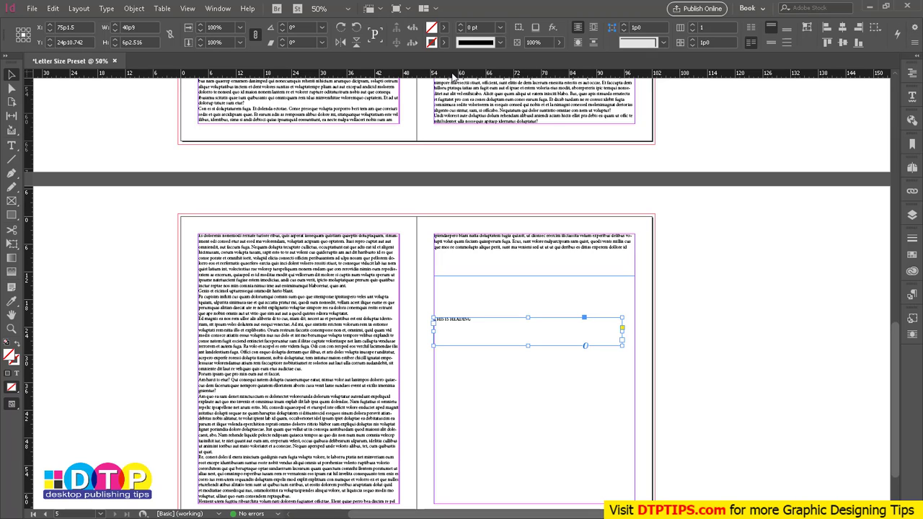
pyautogui.doubleClick(481, 339)
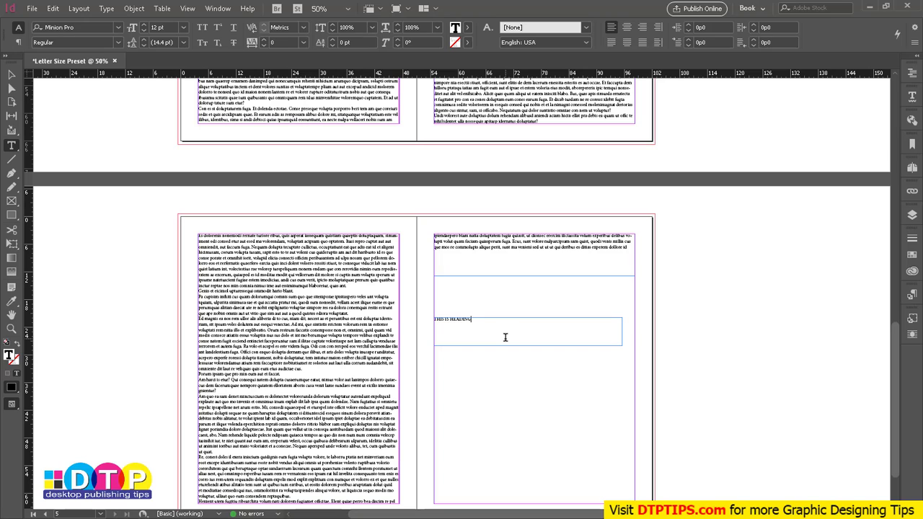
pyautogui.hotkey('ctrl', 'a')
pyautogui.click(171, 26)
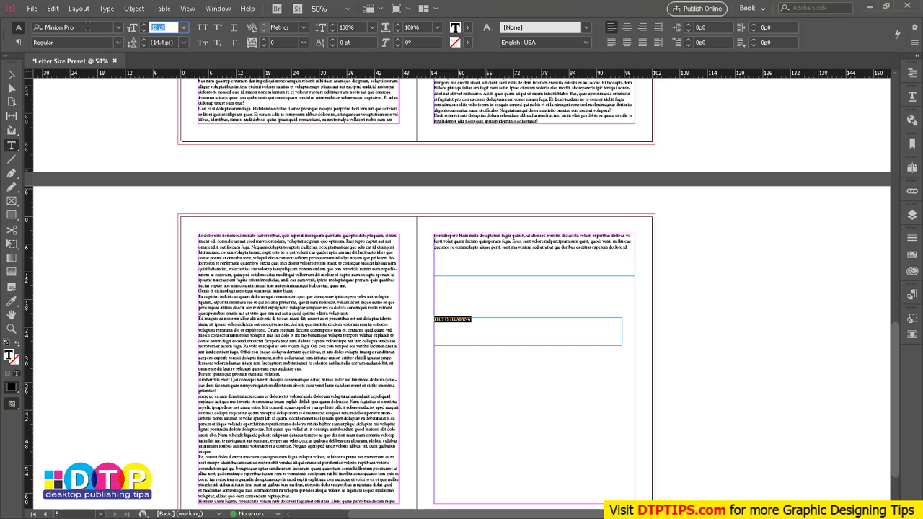
pyautogui.press('Return')
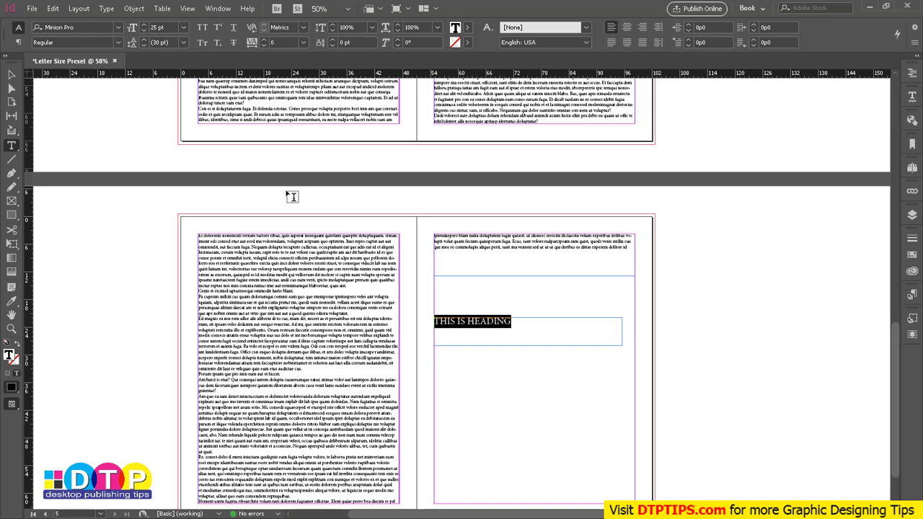
pyautogui.click(169, 28)
pyautogui.write('30')
pyautogui.press('Return')
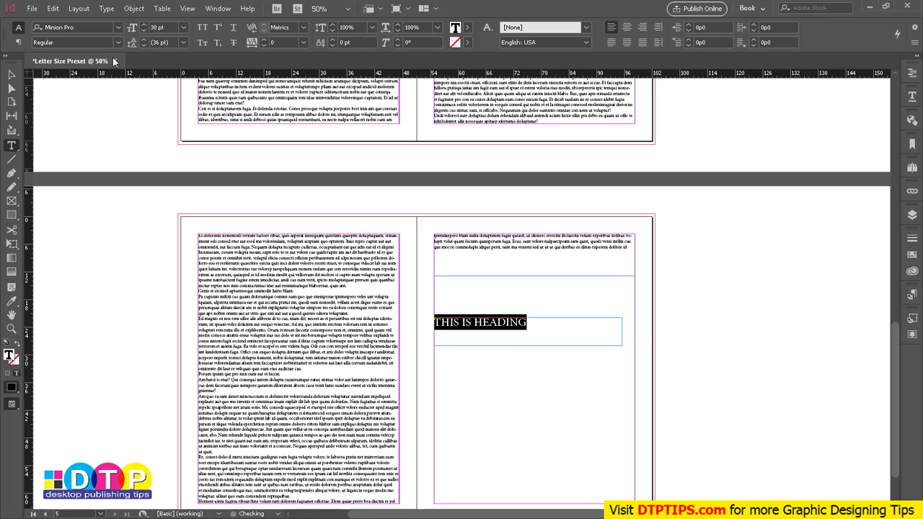
# - Set the heading's font to Bauhaus 93
pyautogui.click(117, 30)
pyautogui.click(117, 28)
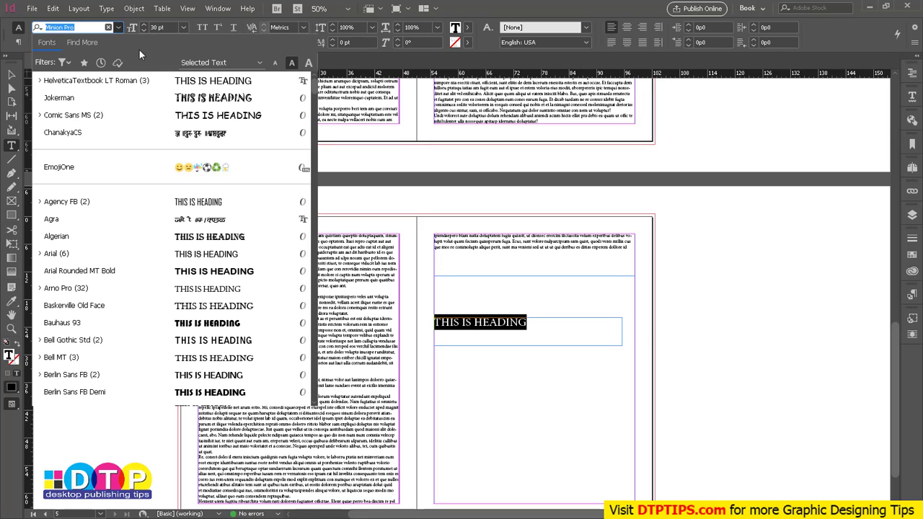
pyautogui.click(200, 323)
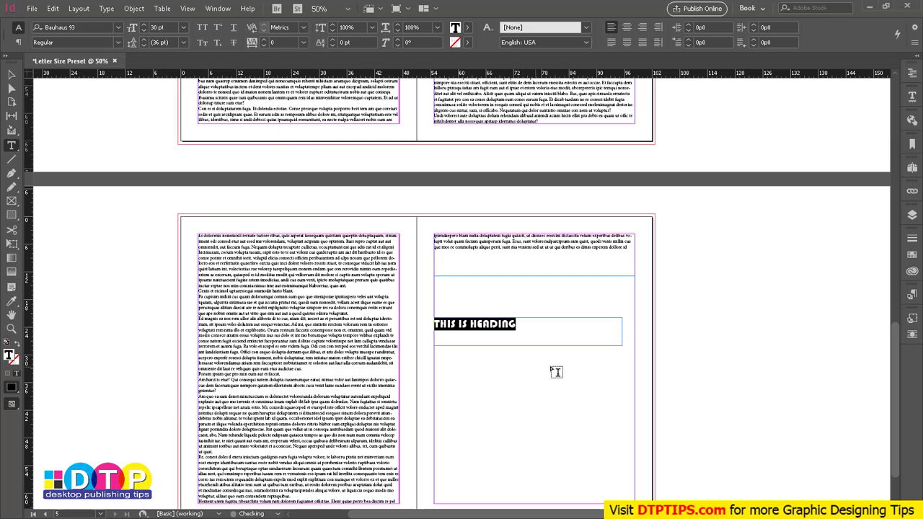
# - Resize the heading frame from its lower corner and set the heading text to 45 pt
pyautogui.click(11, 76)
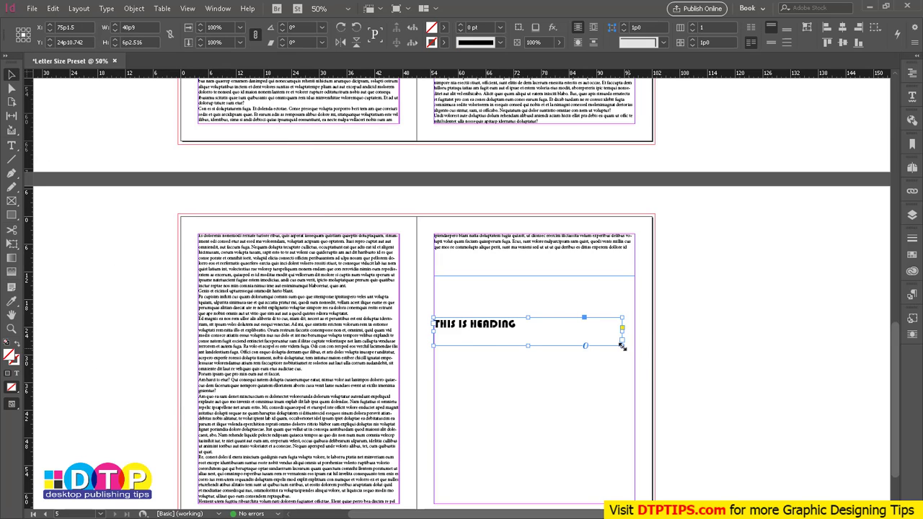
pyautogui.moveTo(622, 345)
pyautogui.mouseDown()
pyautogui.moveTo(516, 330)
pyautogui.moveTo(618, 331)
pyautogui.mouseUp()
pyautogui.tripleClick(529, 330)
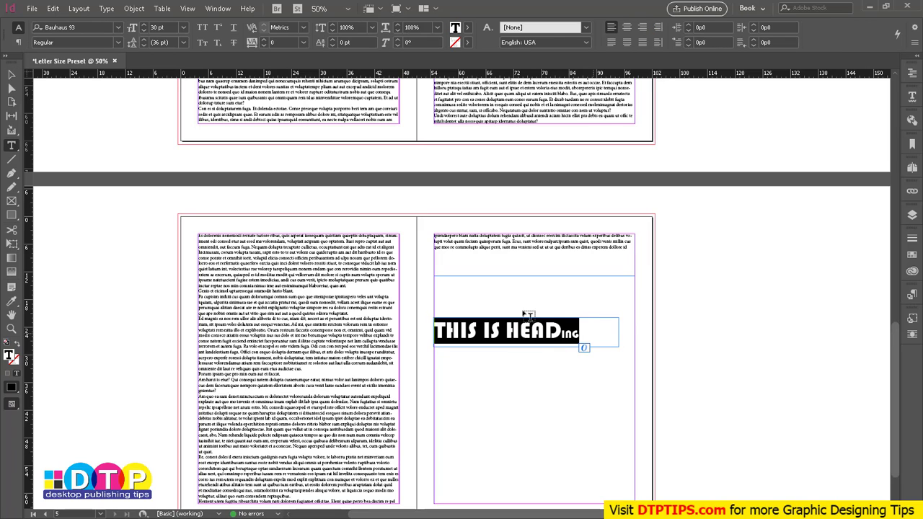
pyautogui.write('45')
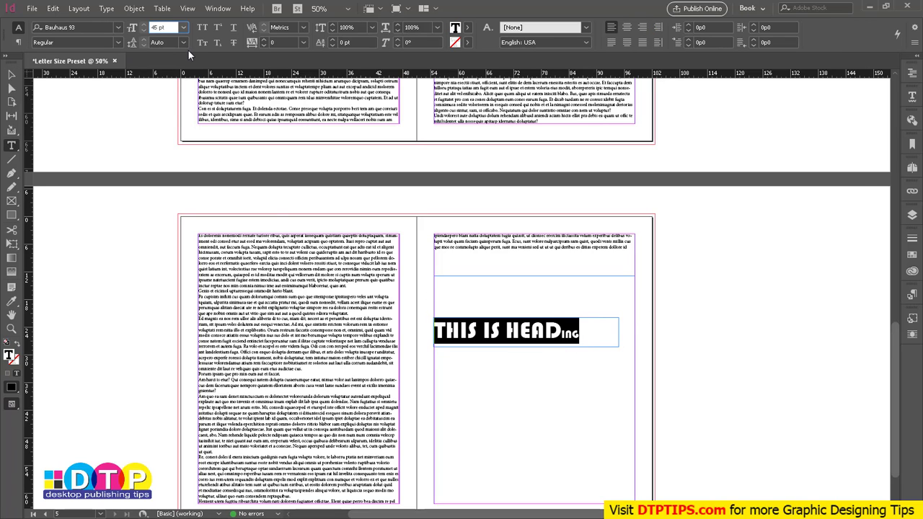
pyautogui.press('Return')
# - Shorten the heading frame and the body frame above it to about 4p10.5 high, moving the heading up close below the body text
pyautogui.click(10, 74)
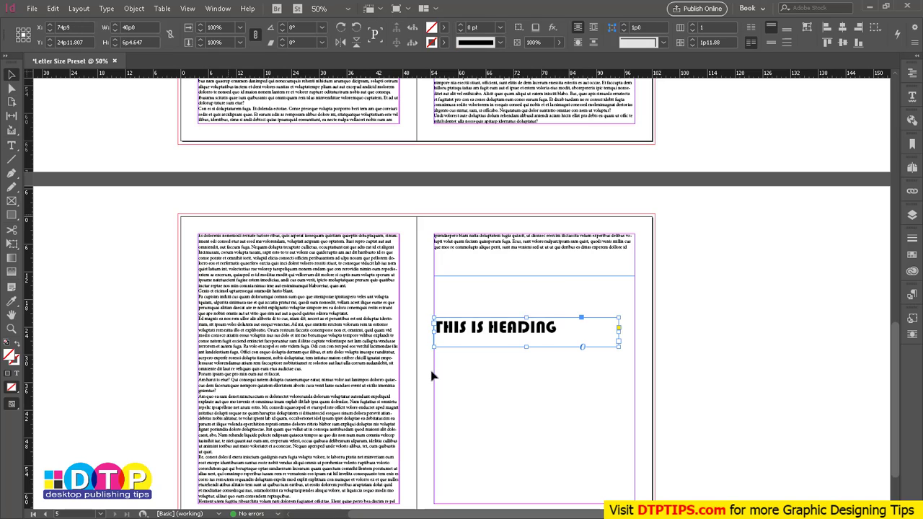
pyautogui.moveTo(533, 347); pyautogui.dragTo(496, 307)
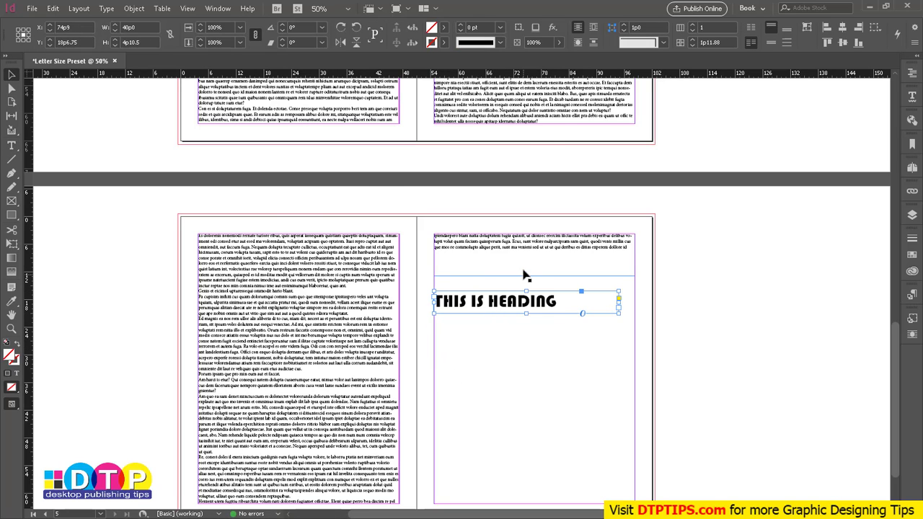
pyautogui.click(523, 273)
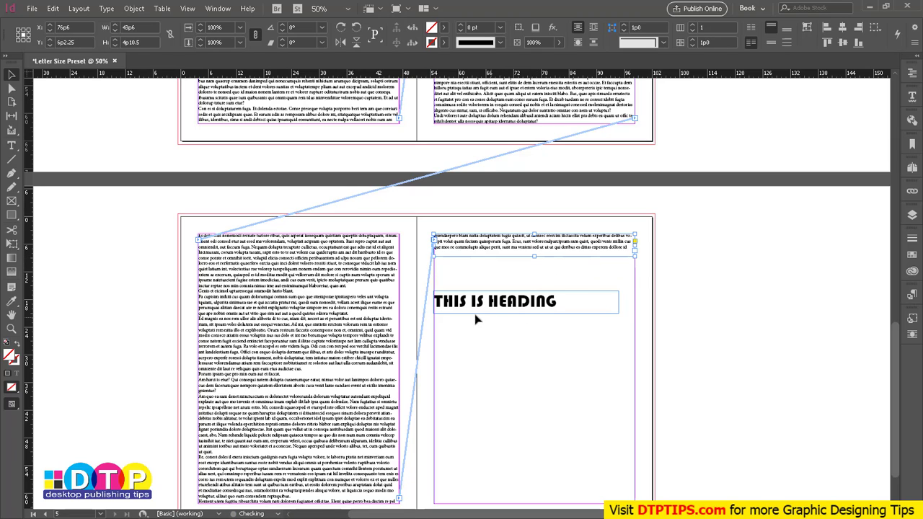
pyautogui.click(501, 313)
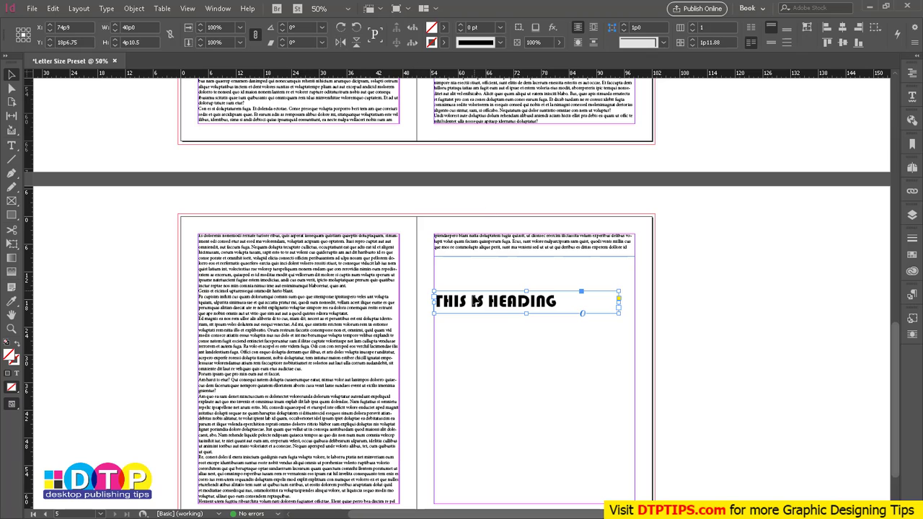
pyautogui.moveTo(503, 306); pyautogui.dragTo(503, 290)
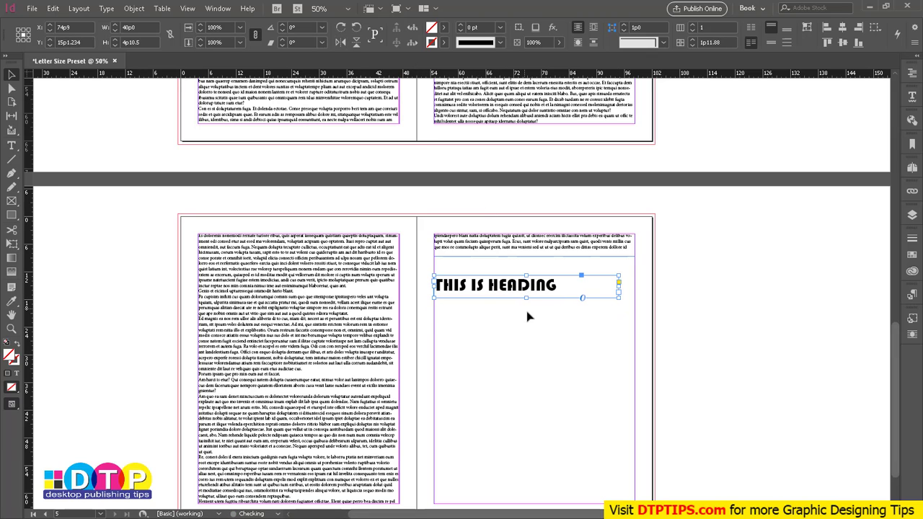
# - Set the whole heading's font to Arial Black
pyautogui.doubleClick(503, 290)
pyautogui.hotkey('ctrl', 'a')
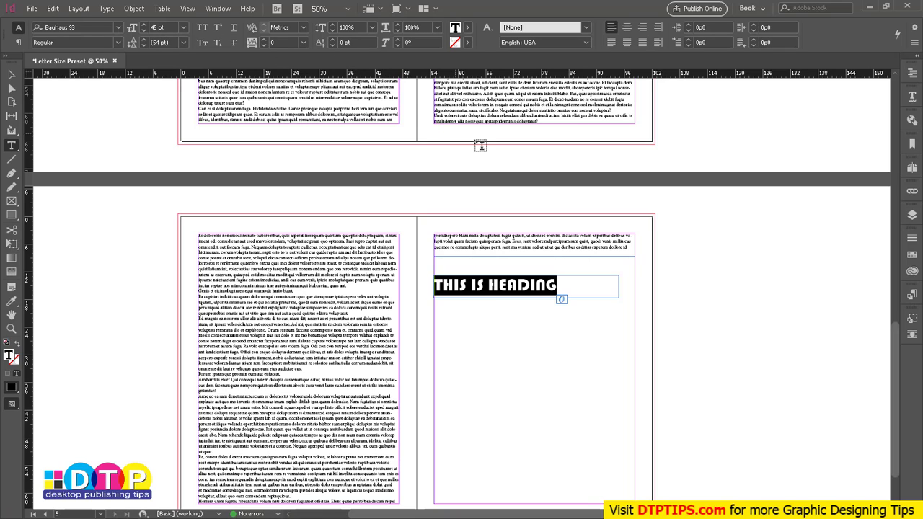
pyautogui.click(116, 42)
pyautogui.click(96, 26)
pyautogui.write('arial')
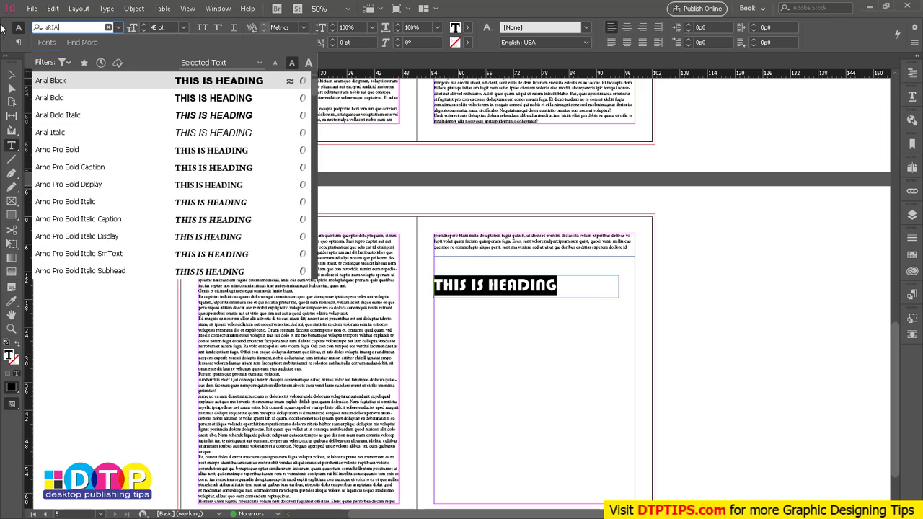
pyautogui.press('BackSpace')
pyautogui.press('BackSpace')
pyautogui.press('BackSpace')
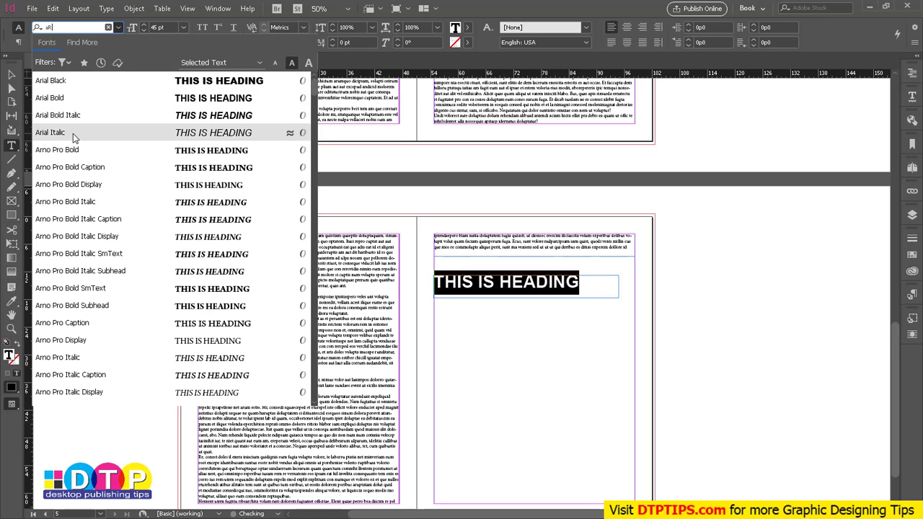
pyautogui.click(53, 83)
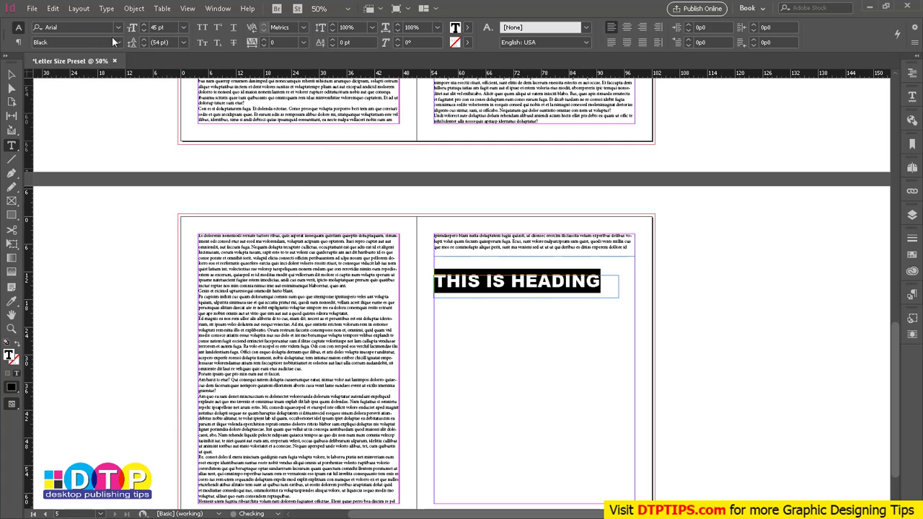
# - Try the Bold style on the Arial heading and settle on Italic
pyautogui.click(115, 42)
pyautogui.click(63, 78)
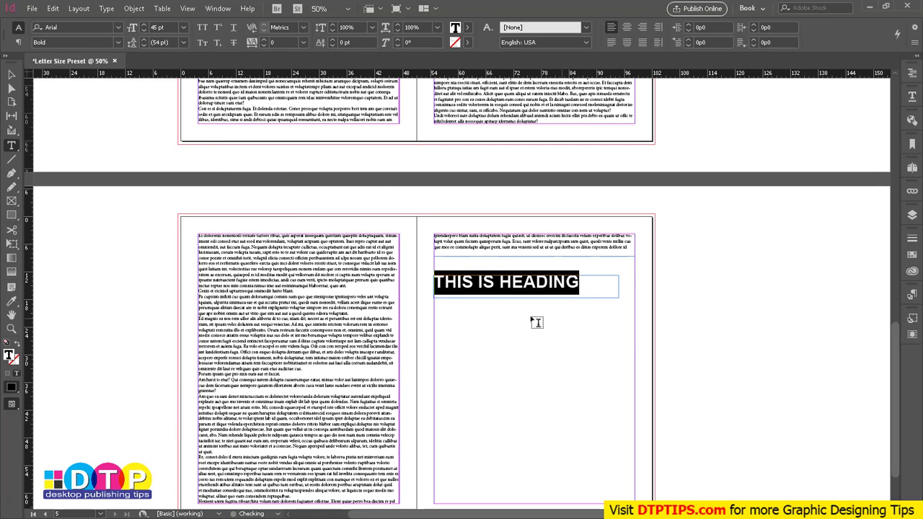
pyautogui.click(116, 42)
pyautogui.click(50, 67)
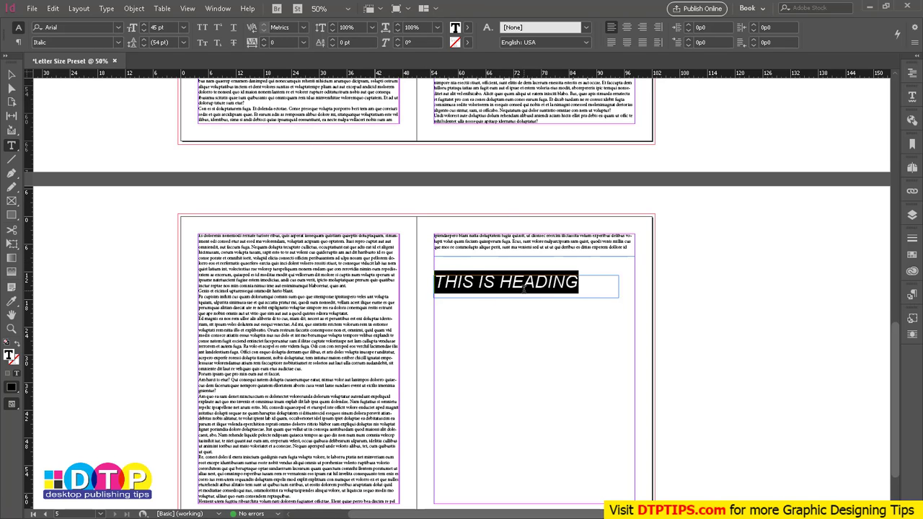
pyautogui.scroll(3, 534, 299)
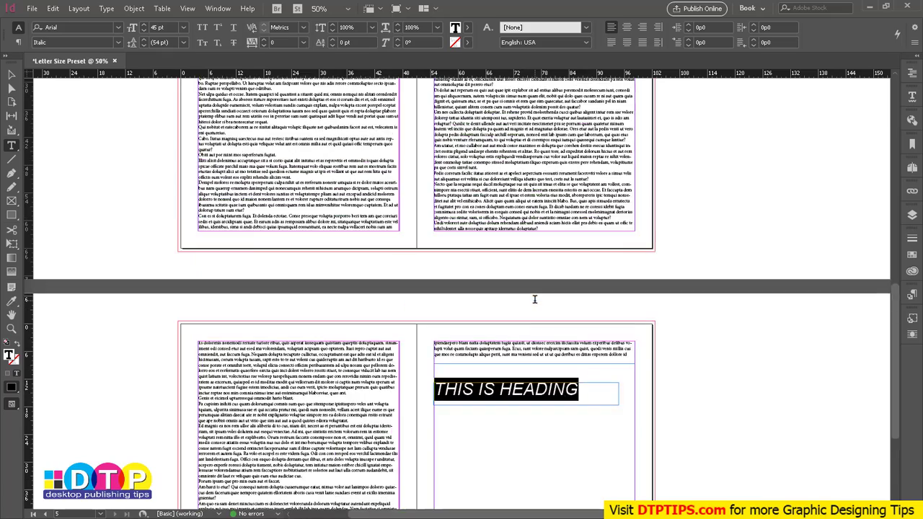
# - Finish editing the heading text and review the text frames and heading across all pages of the document
pyautogui.scroll(6, 534, 299)
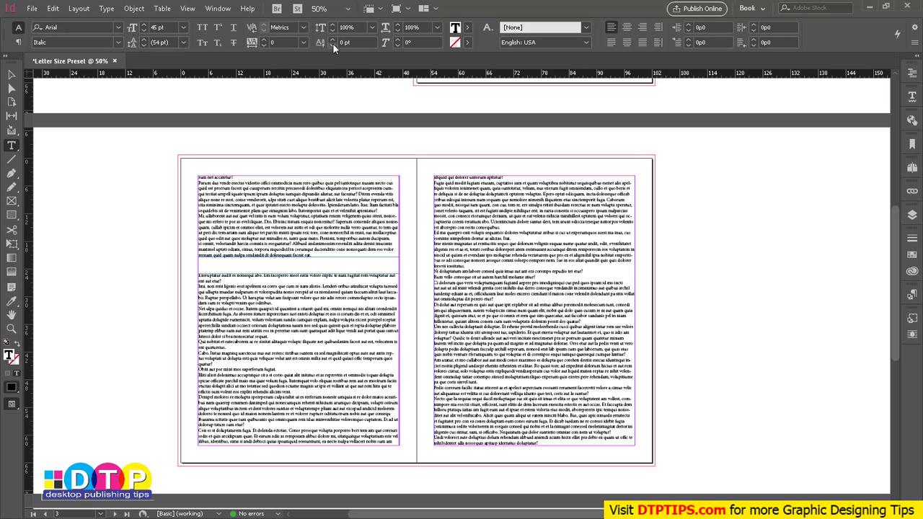
pyautogui.press('Escape')
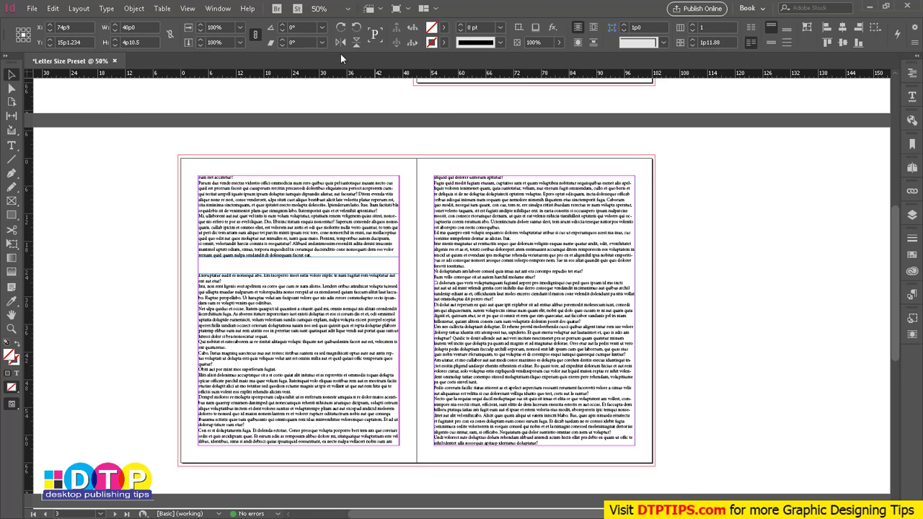
pyautogui.scroll(-7, 534, 242)
pyautogui.scroll(-4, 531, 240)
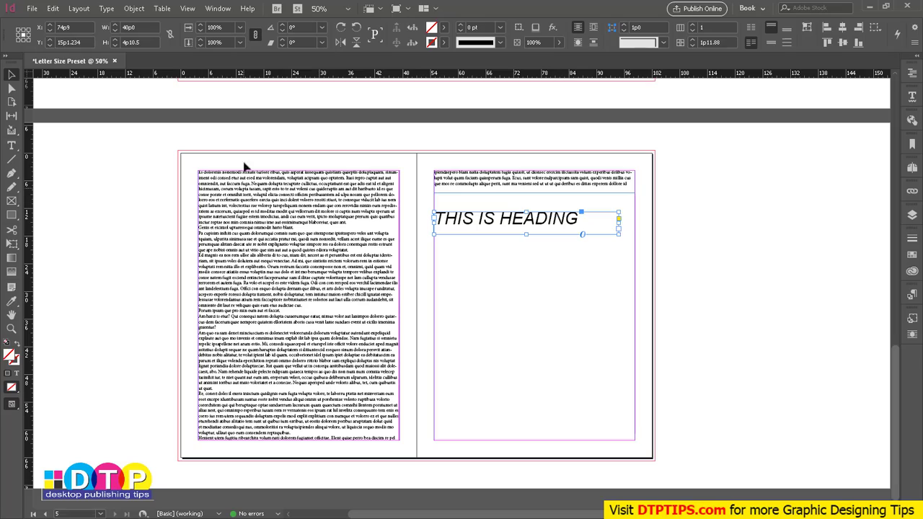
pyautogui.scroll(10, 521, 315)
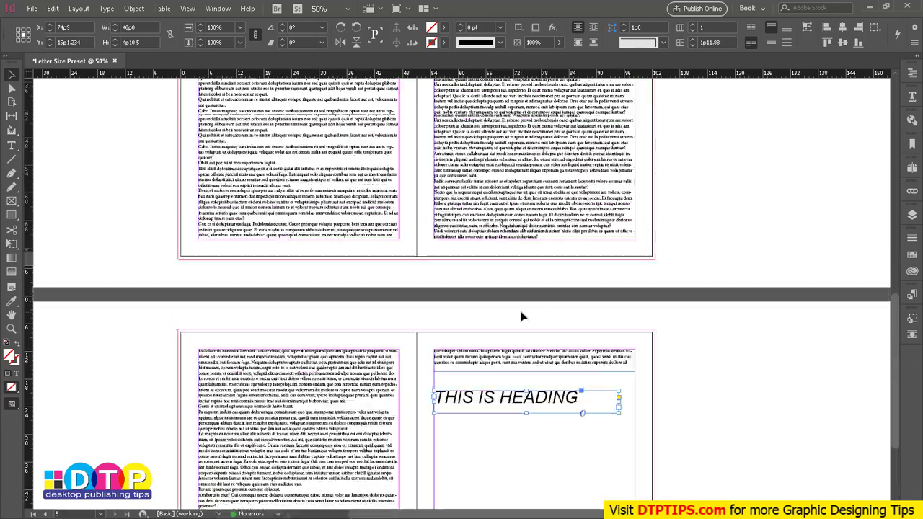
pyautogui.scroll(3, 425, 310)
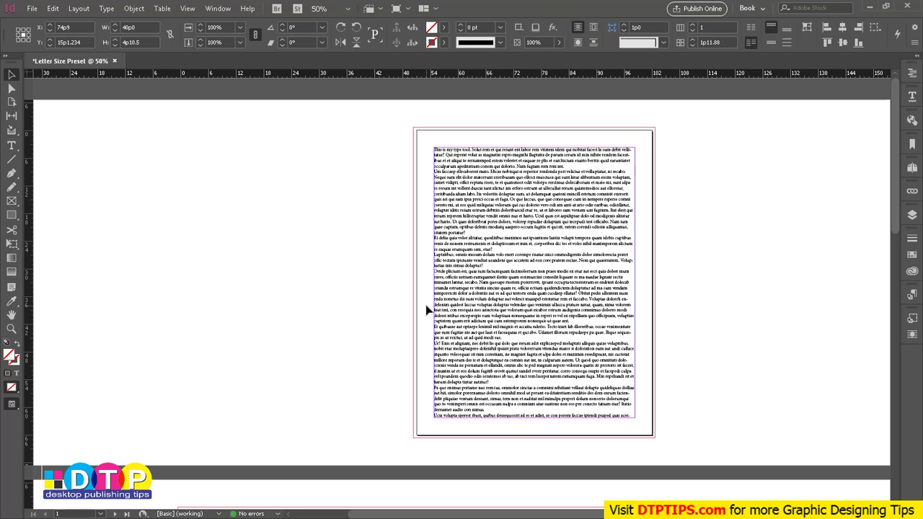
pyautogui.scroll(-5, 415, 353)
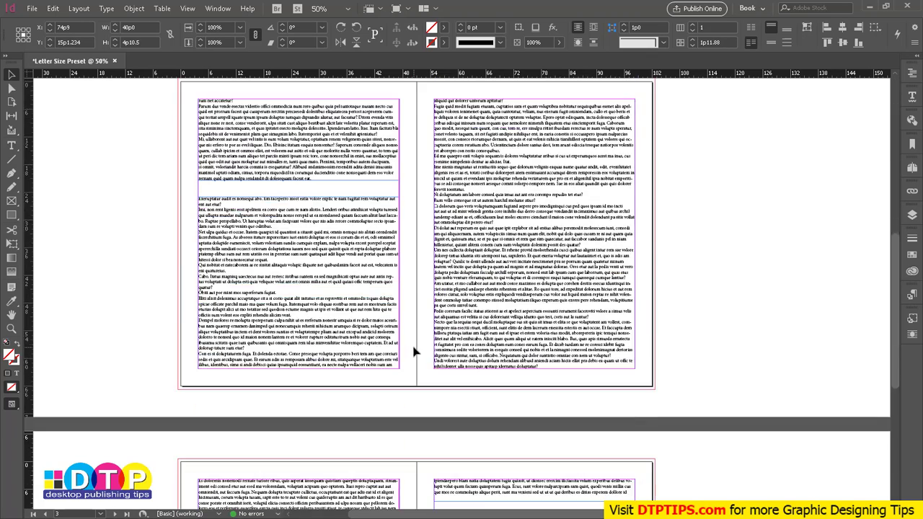
pyautogui.scroll(-2, 415, 352)
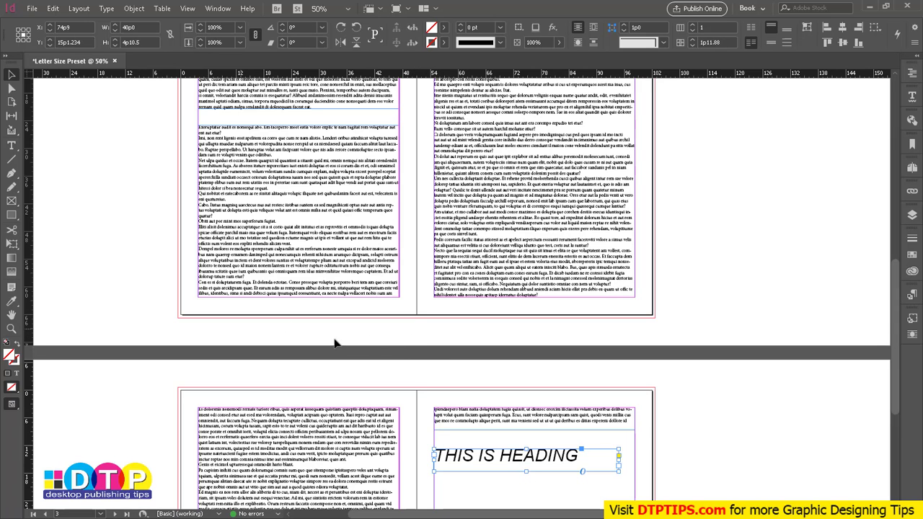
pyautogui.scroll(3, 664, 380)
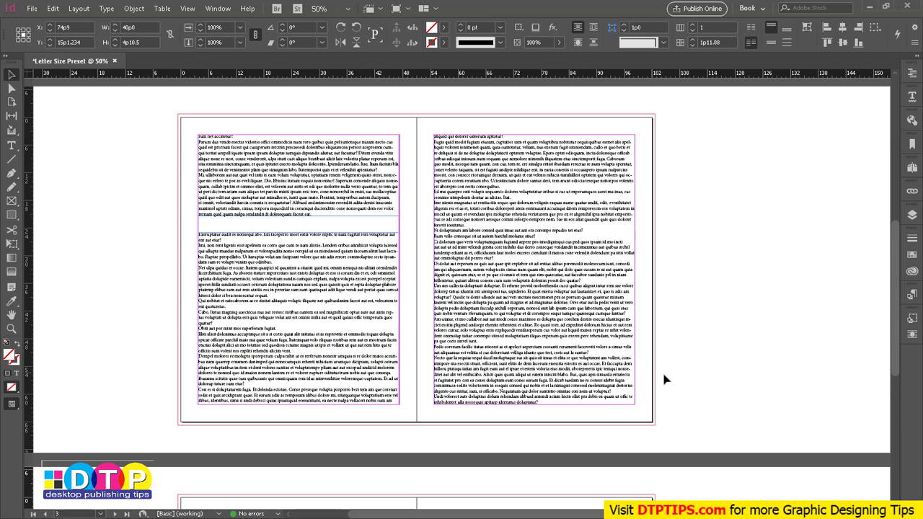
pyautogui.scroll(2, 664, 380)
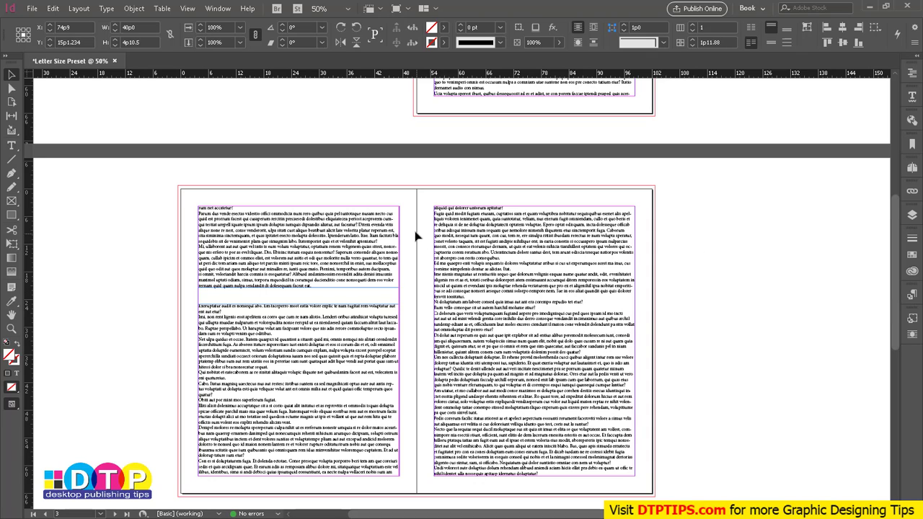
pyautogui.scroll(-2, 424, 267)
pyautogui.scroll(-1, 425, 271)
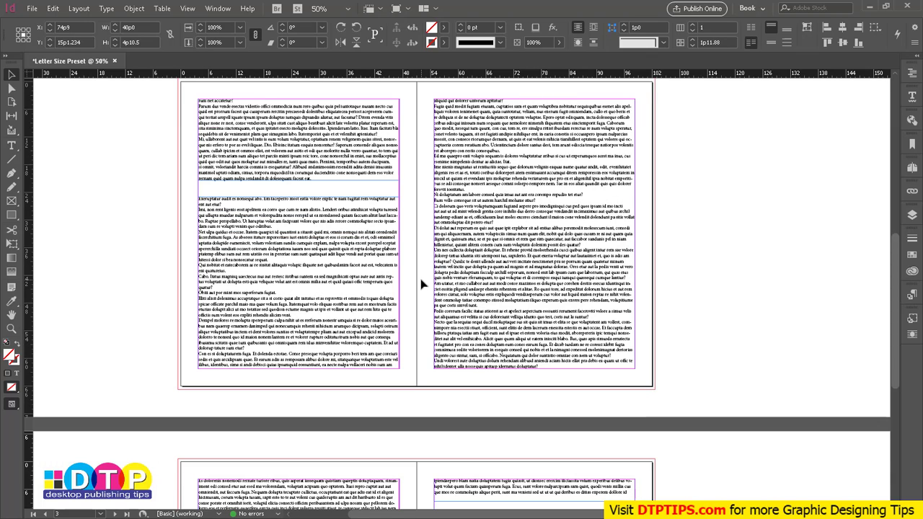